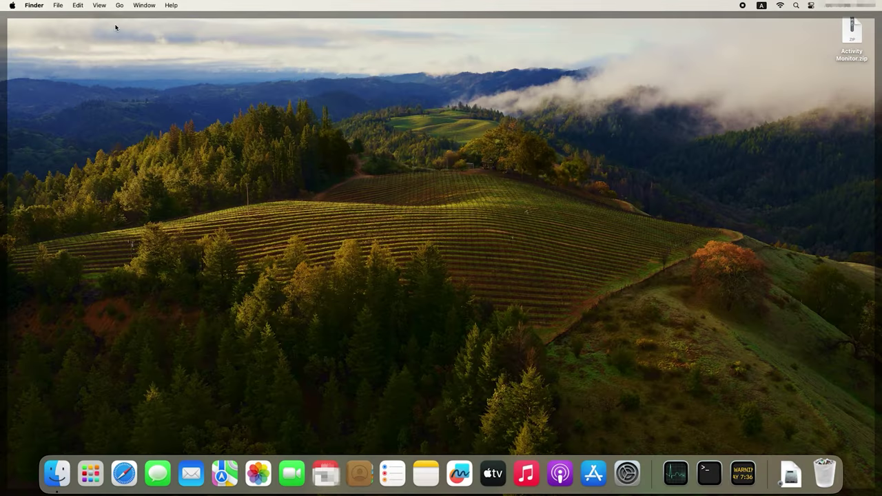
# Open the Apple menu from the Finder menu bar
pyautogui.click(12, 7)
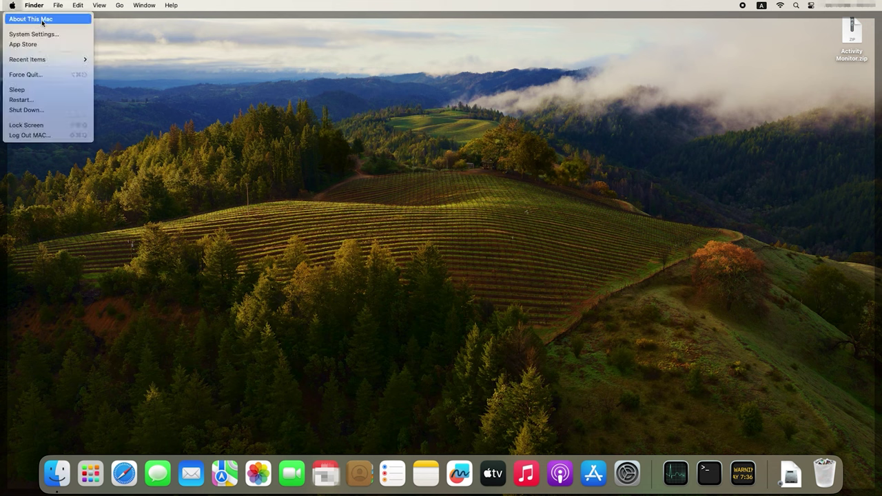
# Show About This Mac, then its More Info page in System Settings
pyautogui.click(31, 20)
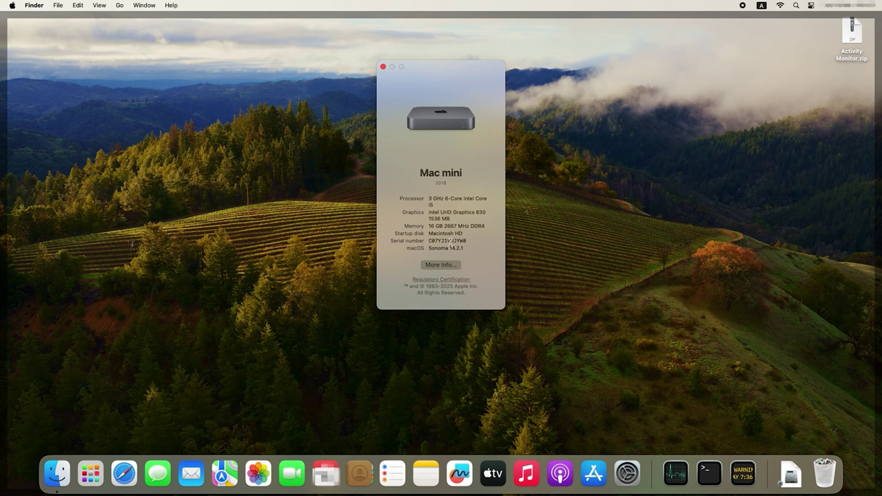
pyautogui.click(441, 269)
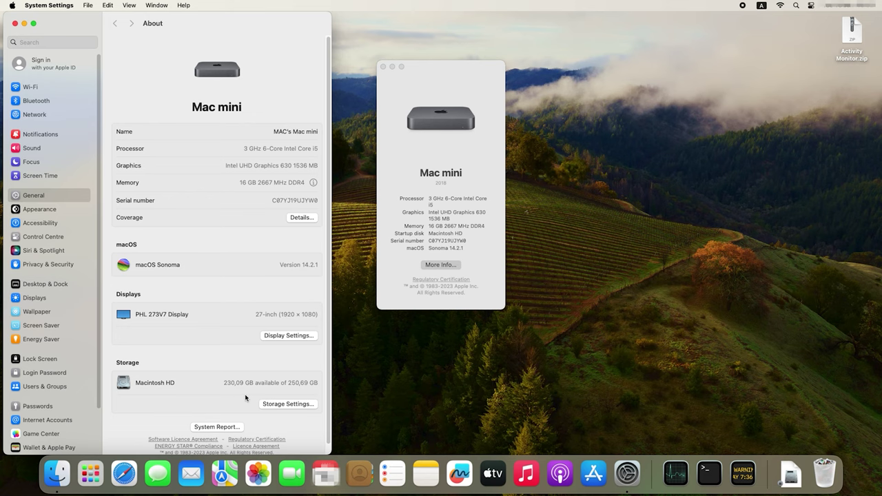
# Open the System Report to see the Mac mini's Hardware Overview
pyautogui.click(217, 428)
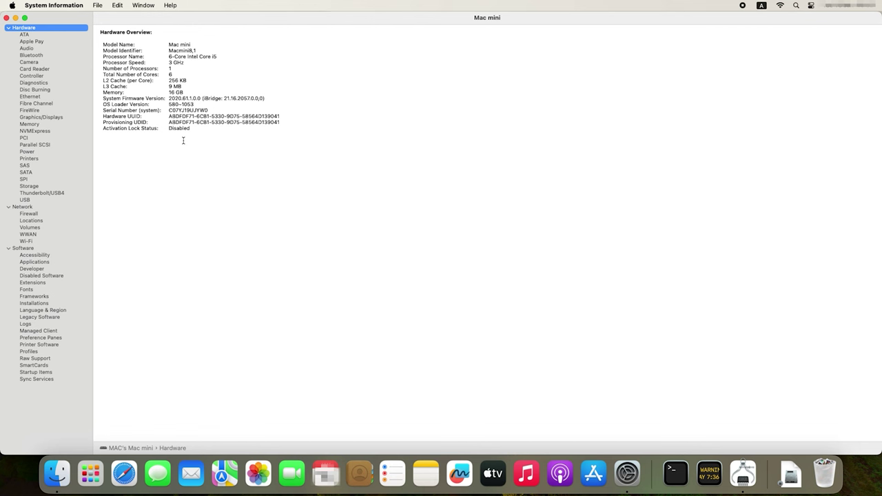
# Browse the Bluetooth, Ethernet, NVMExpress, Graphics/Displays, Audio, Memory, Storage, USB, Diagnostics and Network reports
pyautogui.click(31, 55)
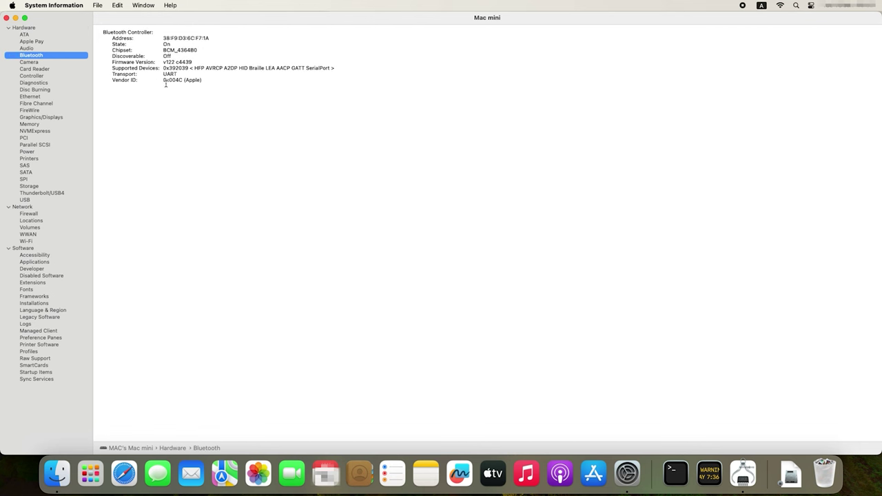
pyautogui.click(30, 97)
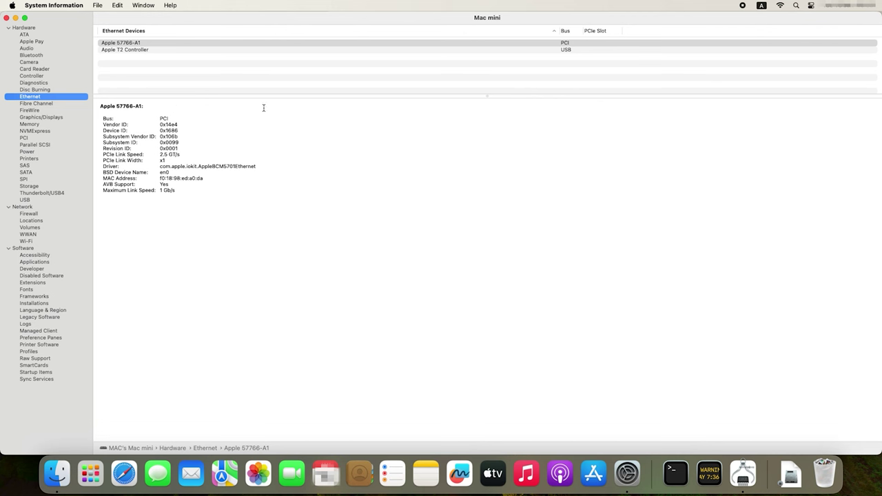
pyautogui.click(30, 131)
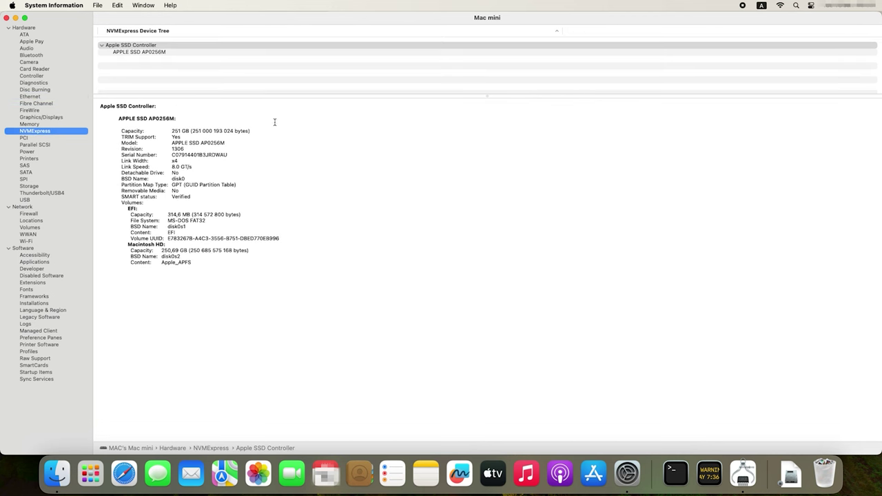
pyautogui.click(49, 117)
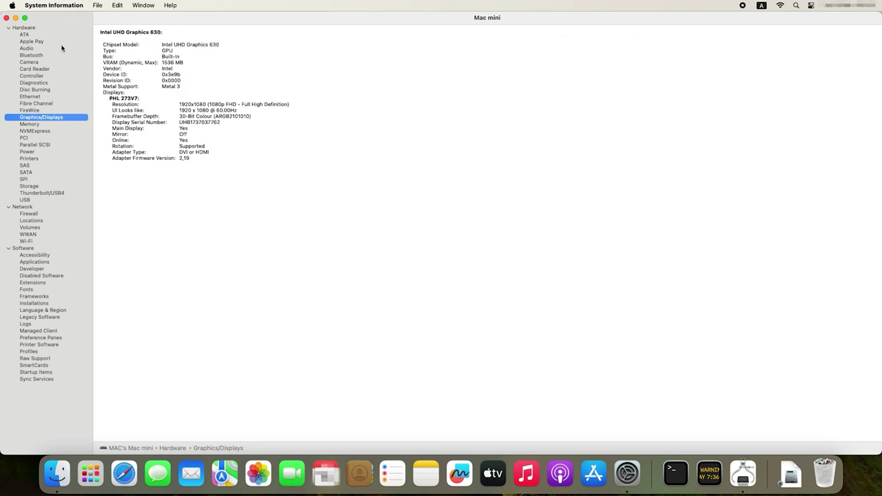
pyautogui.click(25, 49)
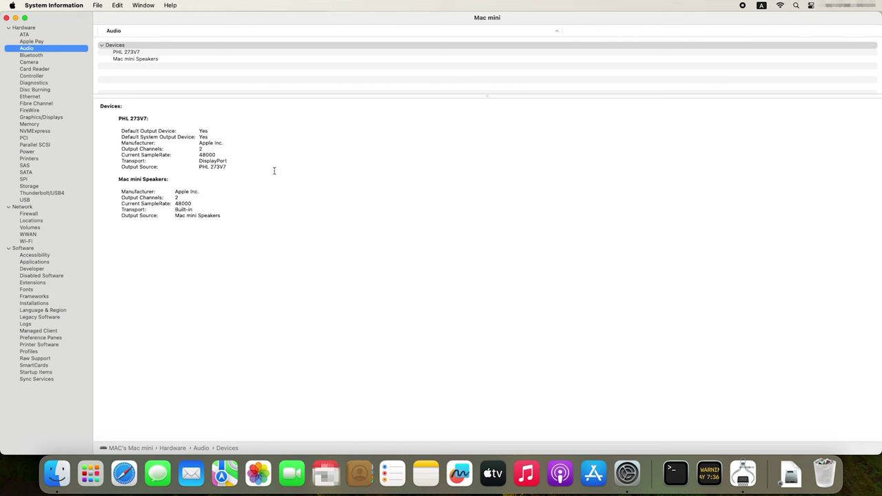
pyautogui.click(26, 124)
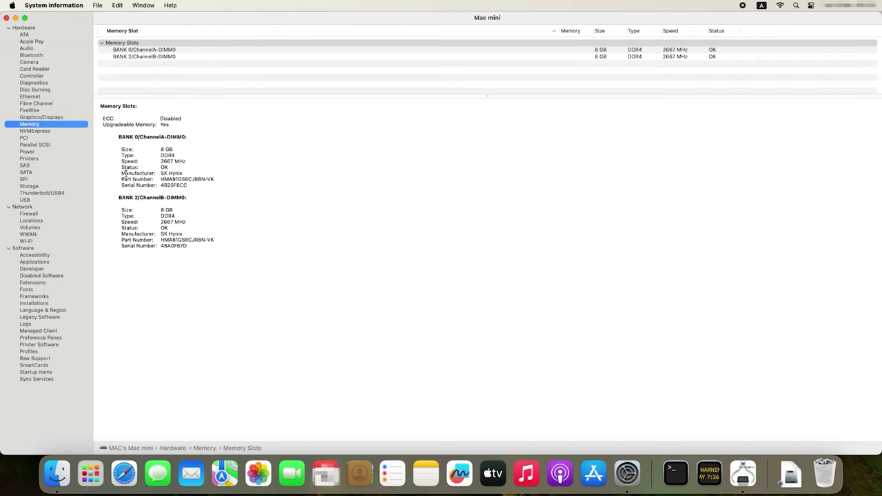
pyautogui.click(42, 188)
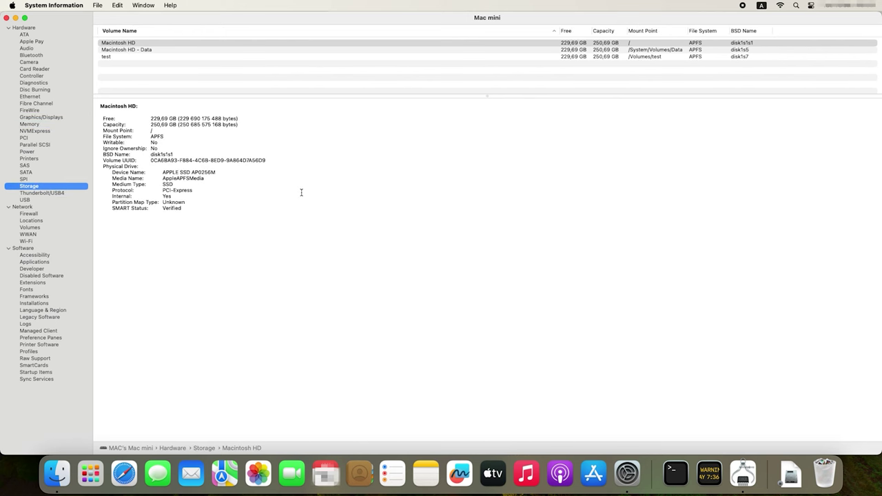
pyautogui.click(35, 199)
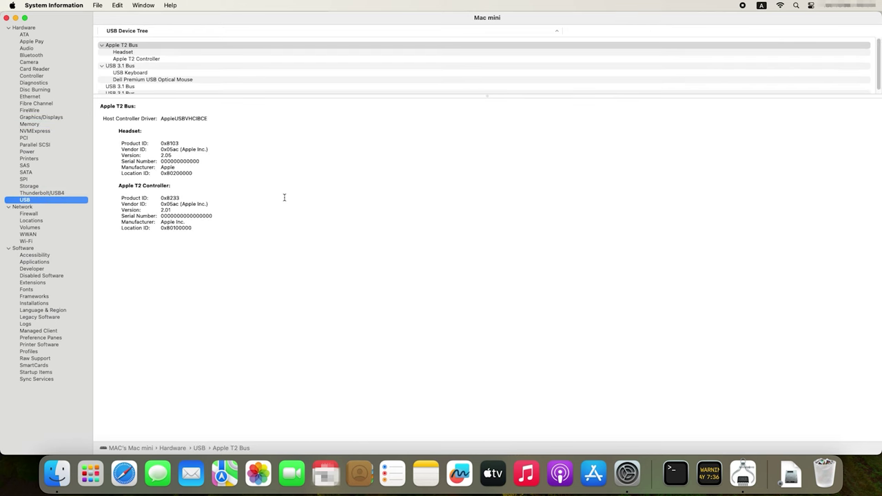
pyautogui.click(30, 83)
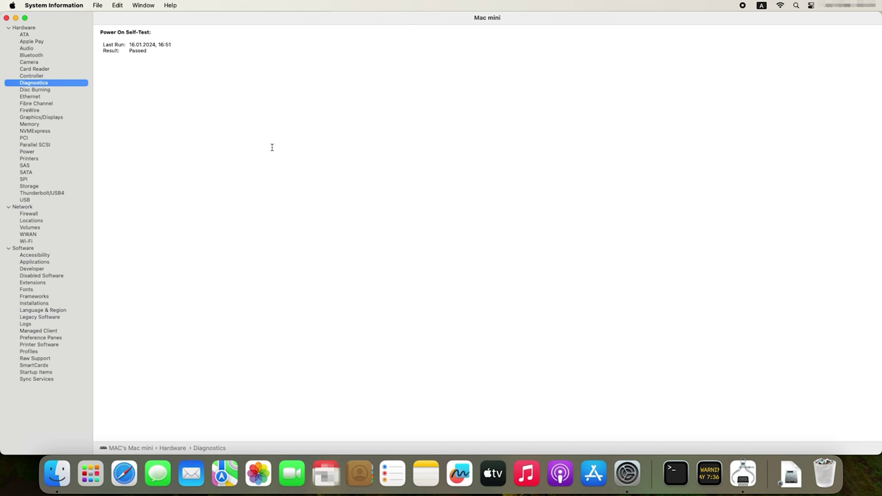
pyautogui.click(29, 208)
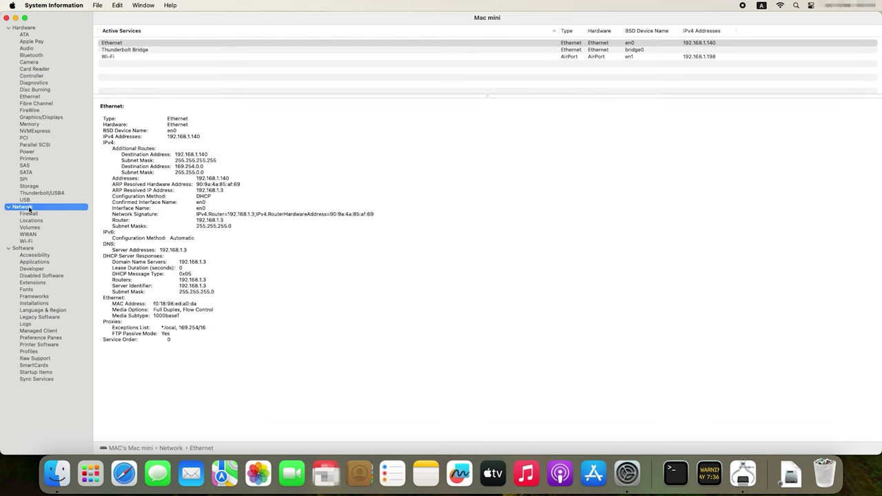
# Highlight the IPv4 and MAC lines, then view Firewall, Locations, Volumes, WWAN, Wi-Fi and Software
pyautogui.moveTo(98, 136); pyautogui.dragTo(205, 140)
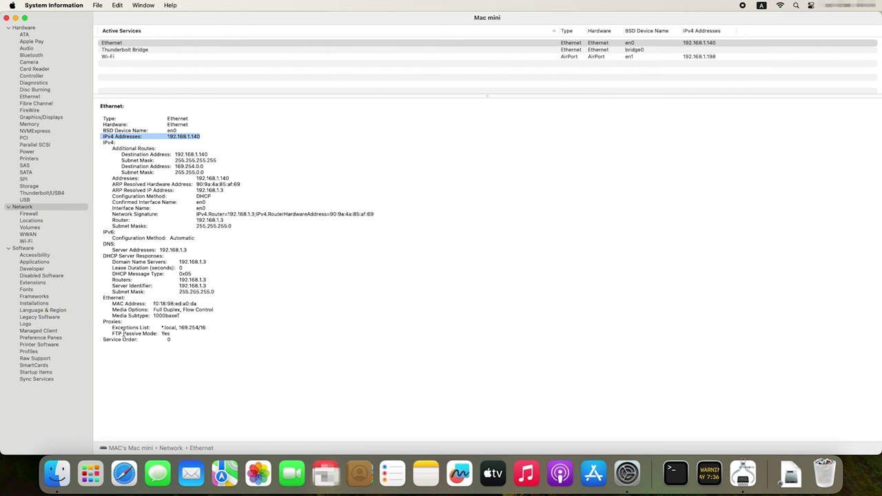
pyautogui.moveTo(112, 304); pyautogui.dragTo(213, 308)
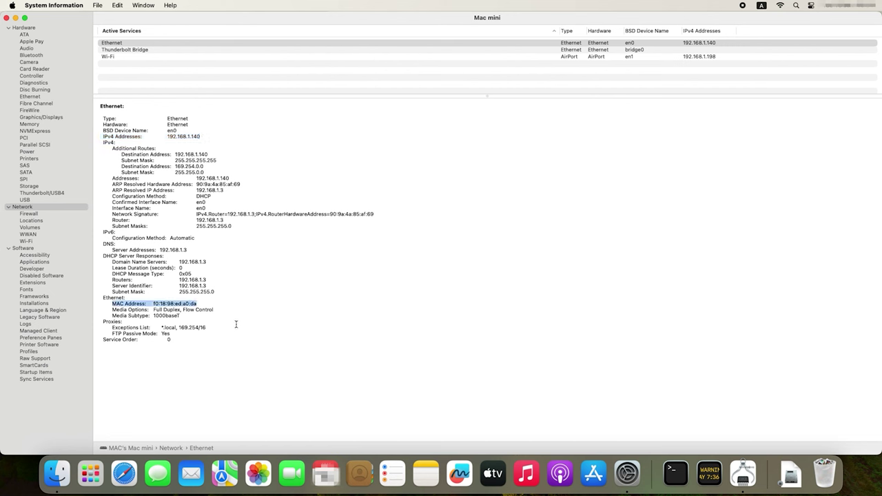
pyautogui.click(34, 216)
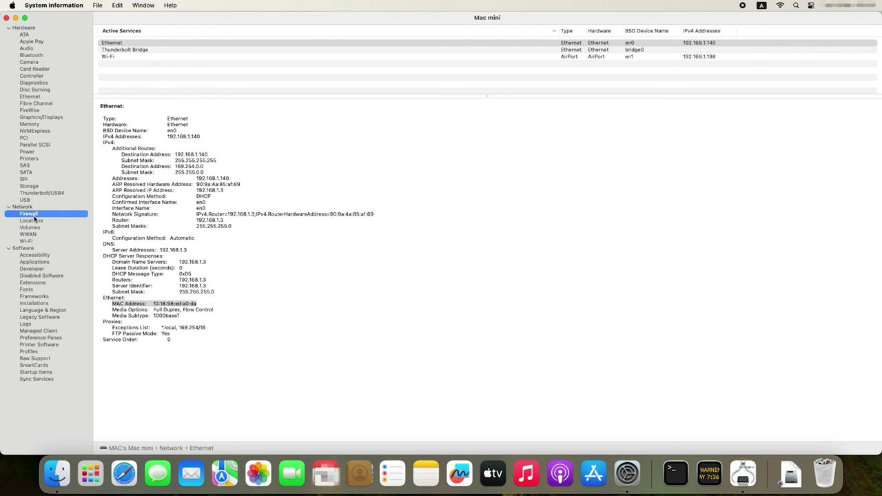
pyautogui.click(35, 221)
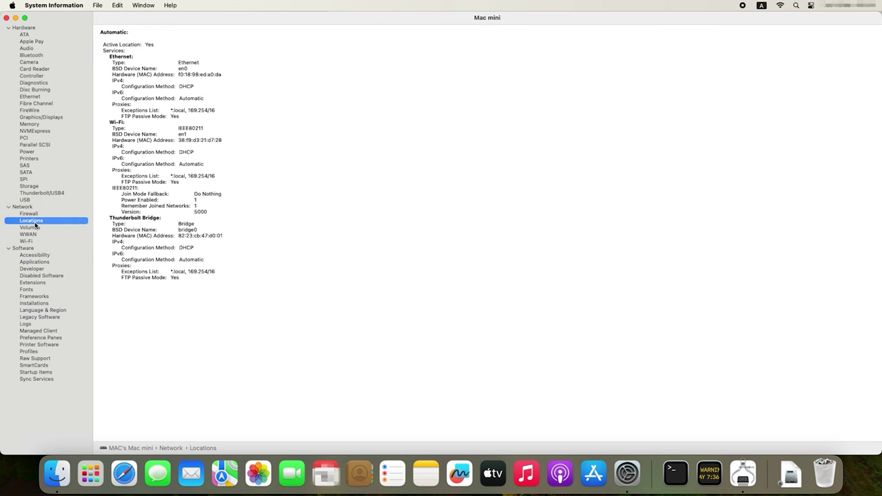
pyautogui.click(36, 228)
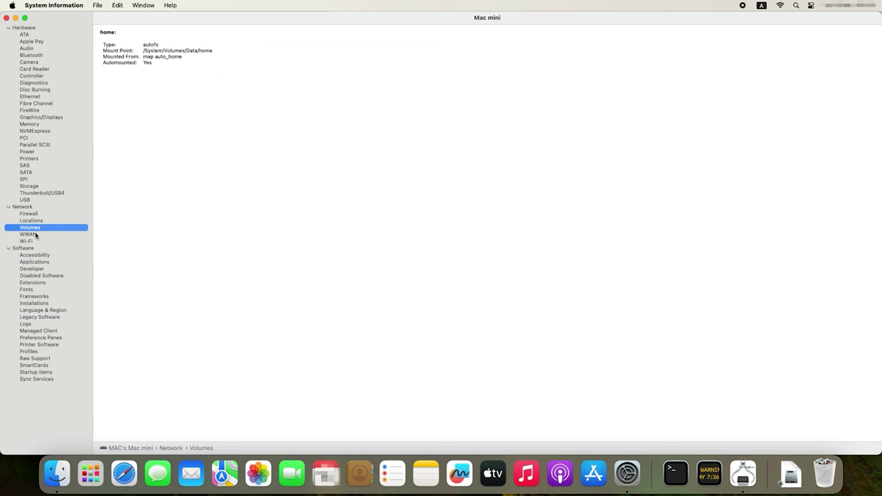
pyautogui.click(35, 236)
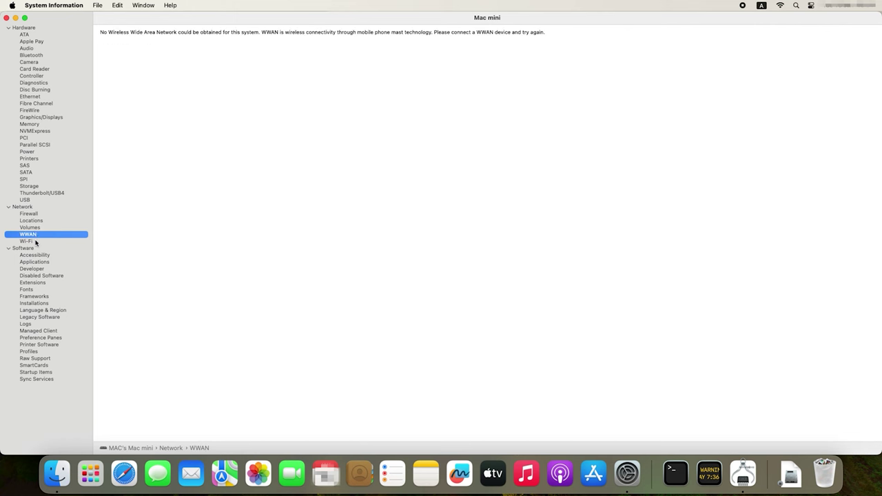
pyautogui.click(36, 242)
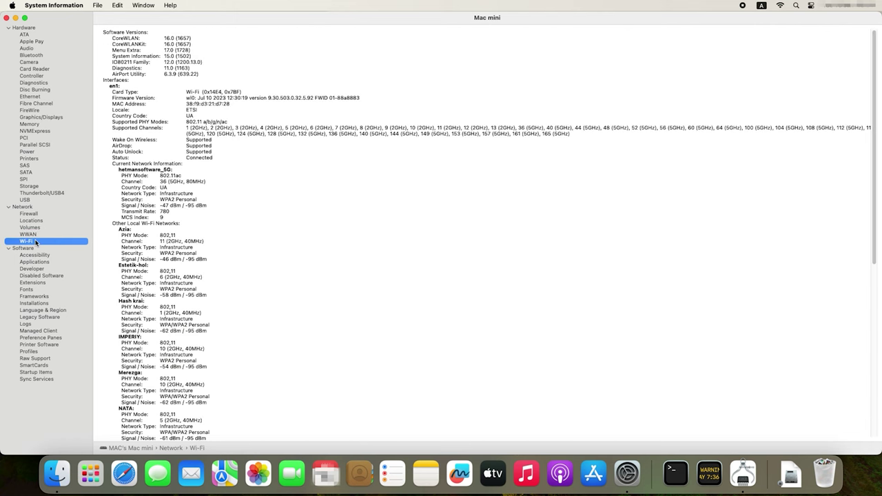
pyautogui.click(30, 249)
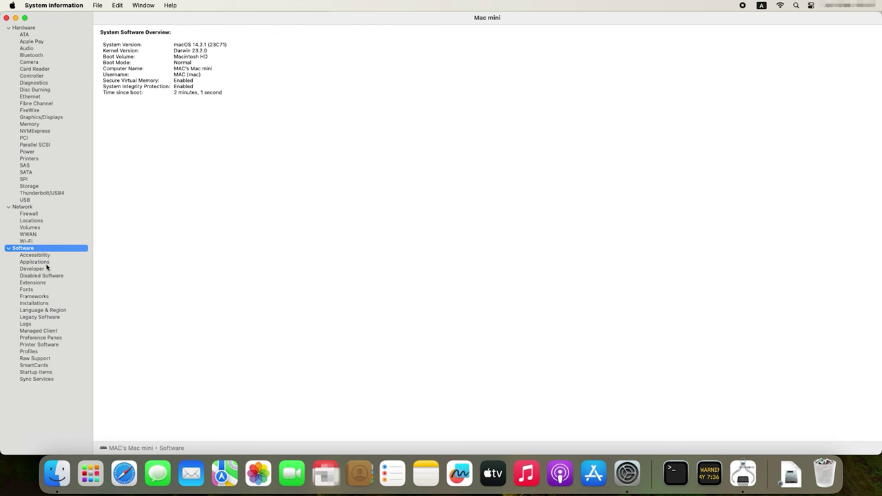
# Browse the Applications, Developer, Disabled Software, Extensions, Logs and Installations reports
pyautogui.click(47, 262)
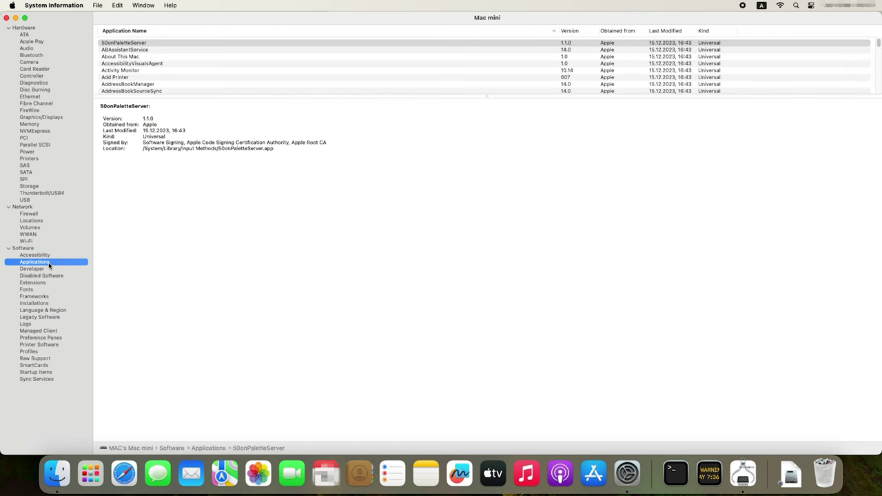
pyautogui.click(45, 270)
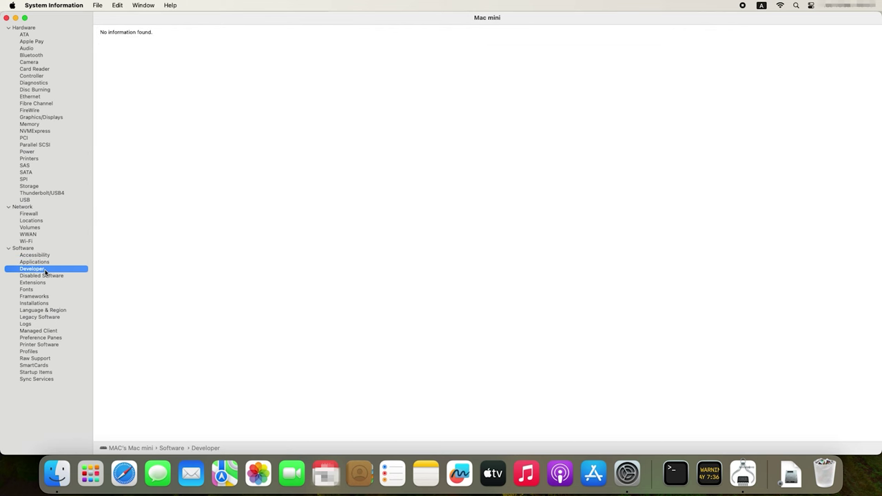
pyautogui.click(44, 277)
pyautogui.click(42, 284)
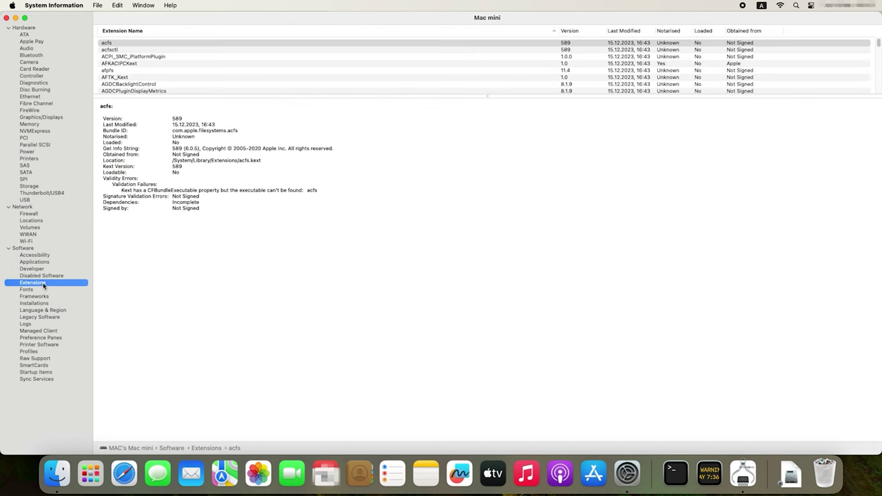
pyautogui.click(34, 327)
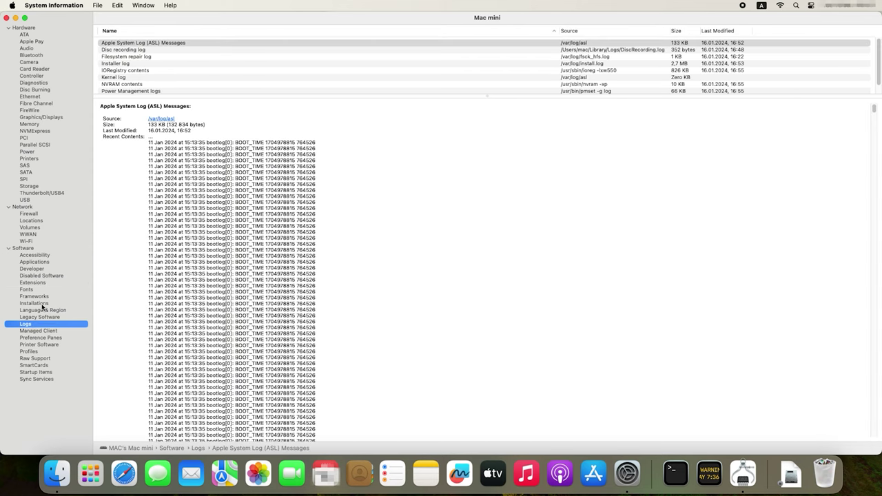
pyautogui.click(43, 304)
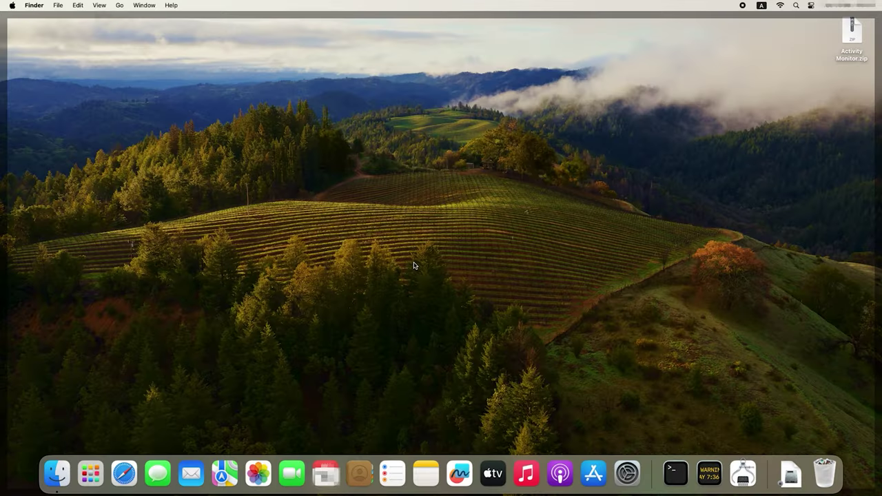
# Launch Activity Monitor from Launchpad's Other folder
pyautogui.click(94, 475)
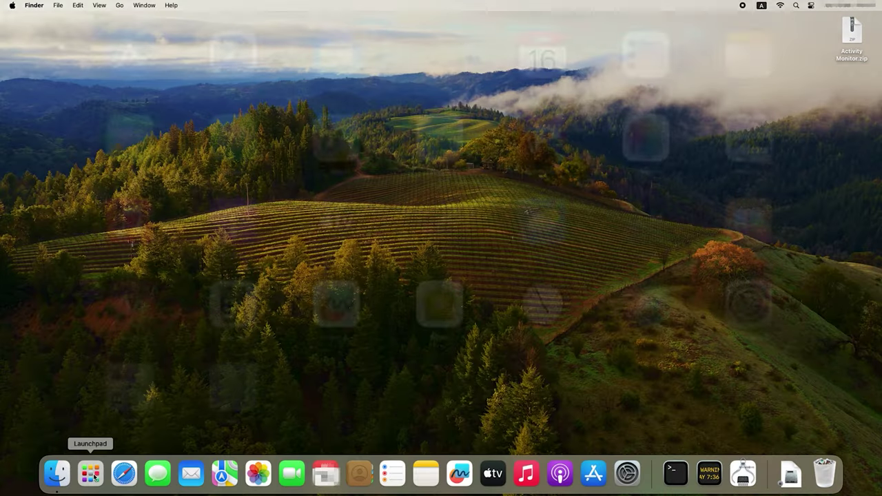
pyautogui.click(144, 402)
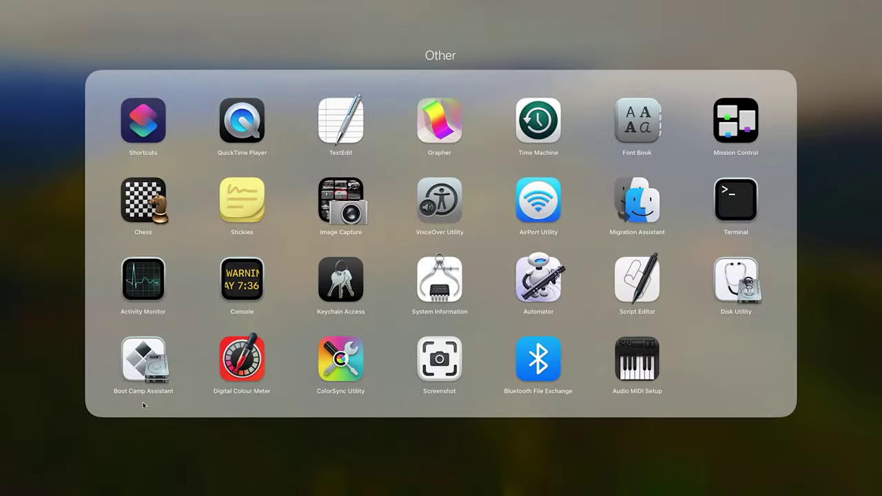
pyautogui.click(146, 289)
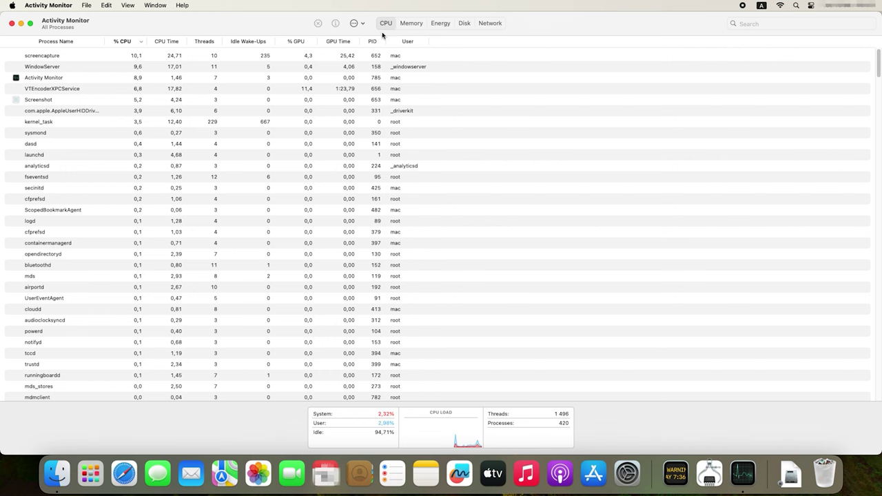
pyautogui.click(407, 28)
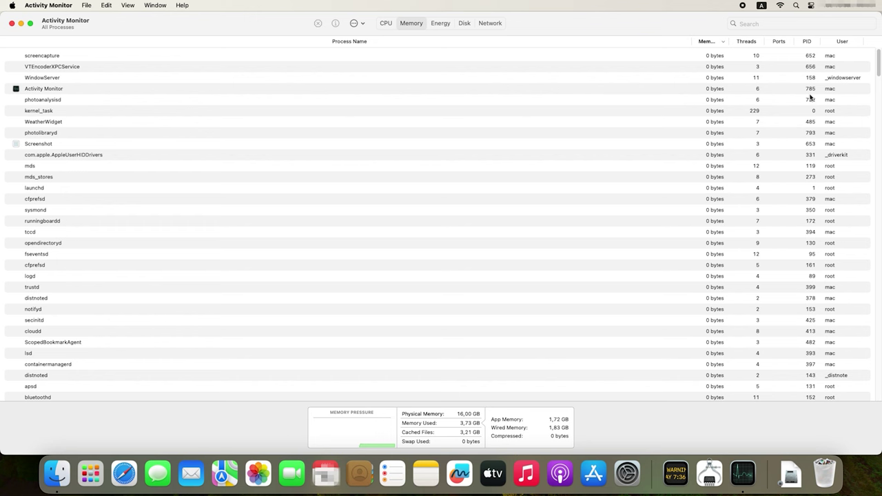
pyautogui.click(463, 23)
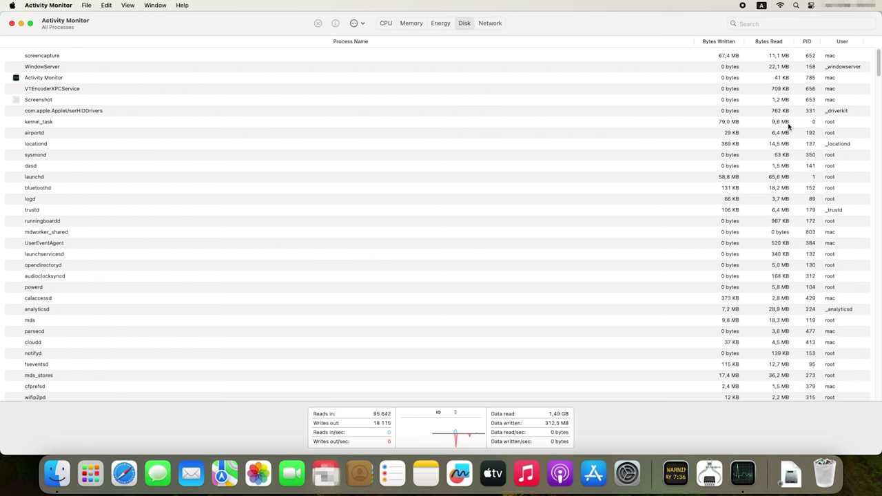
pyautogui.click(490, 23)
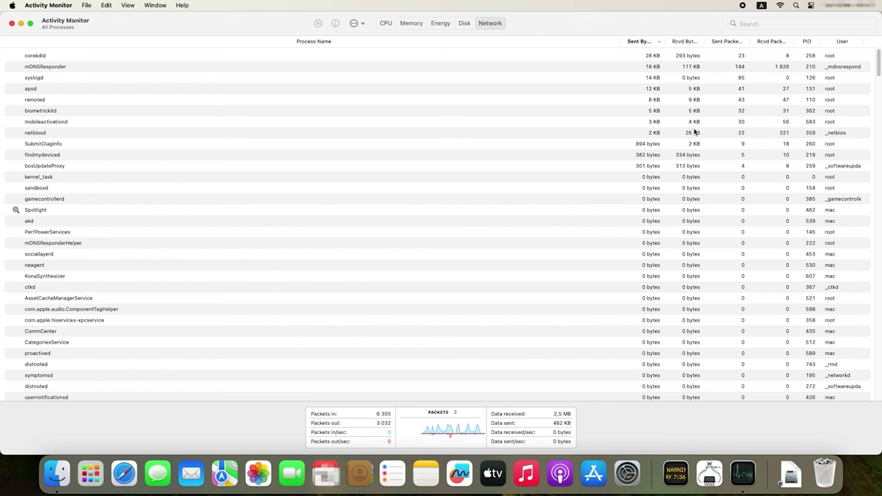
pyautogui.click(441, 23)
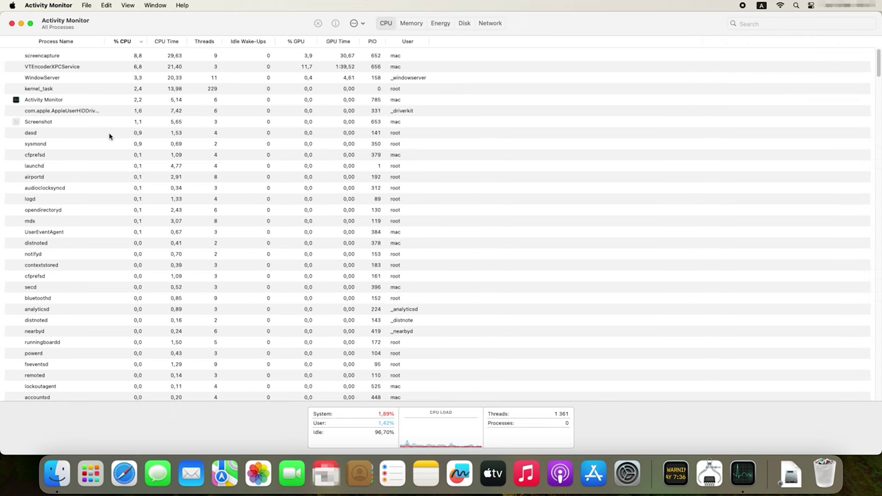
# Inspect the launchservicesd process's Statistics, then close its inspector
pyautogui.click(29, 144)
pyautogui.doubleClick(29, 144)
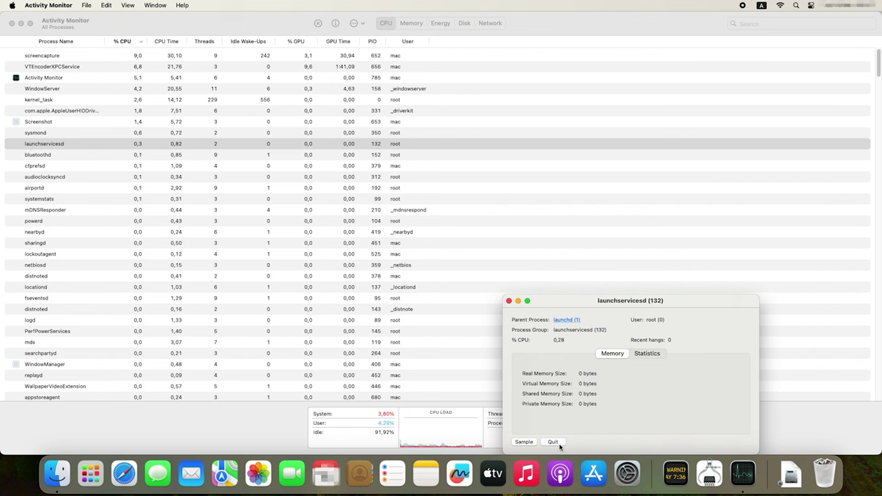
pyautogui.click(655, 353)
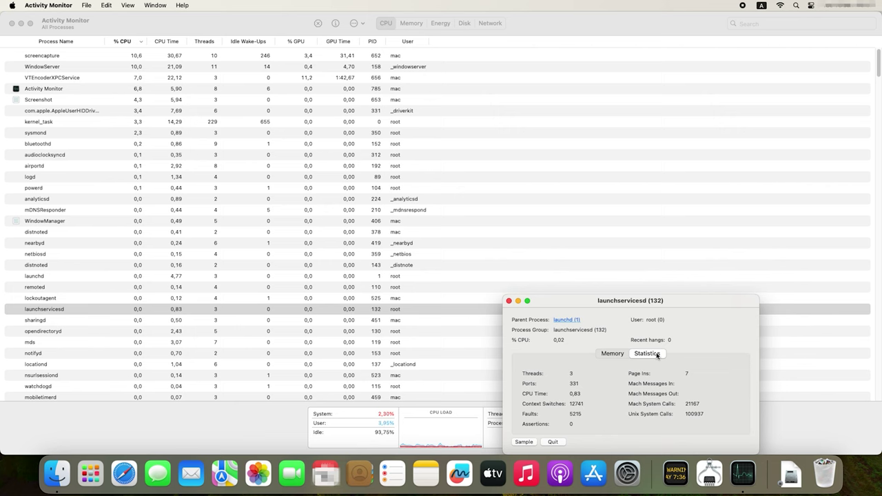
pyautogui.click(508, 301)
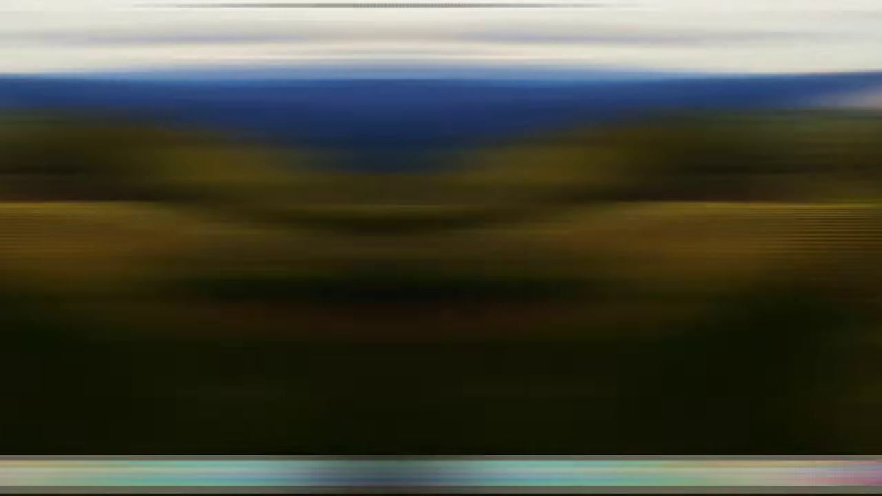
# Launch Terminal from Launchpad and make it full screen
pyautogui.click(91, 473)
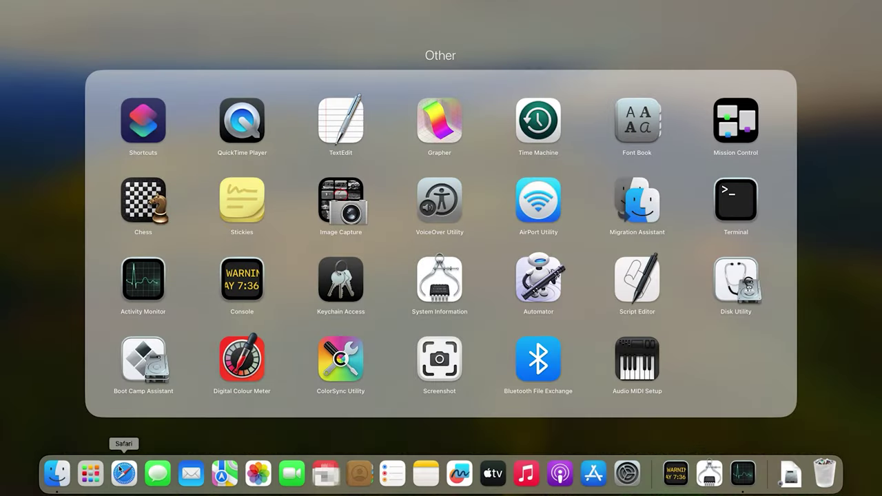
pyautogui.click(732, 220)
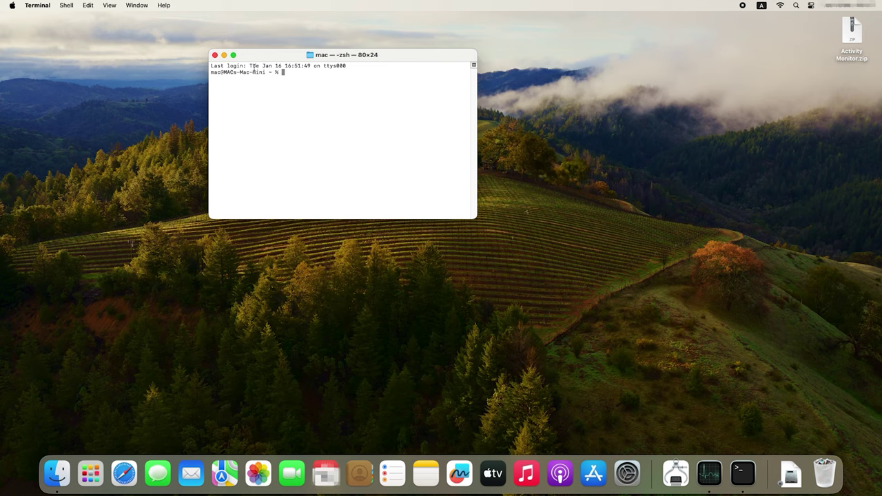
pyautogui.click(233, 55)
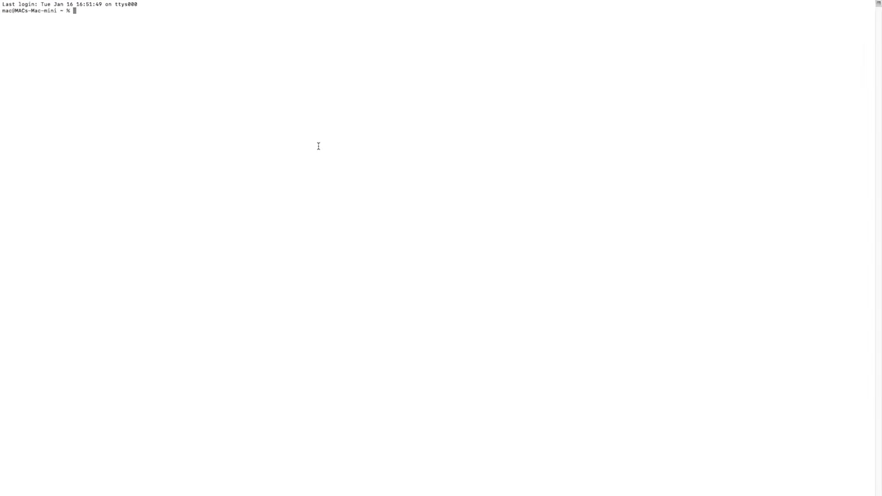
# Run top to watch the live process table, then quit it with q
pyautogui.write('top')
pyautogui.press('Return')
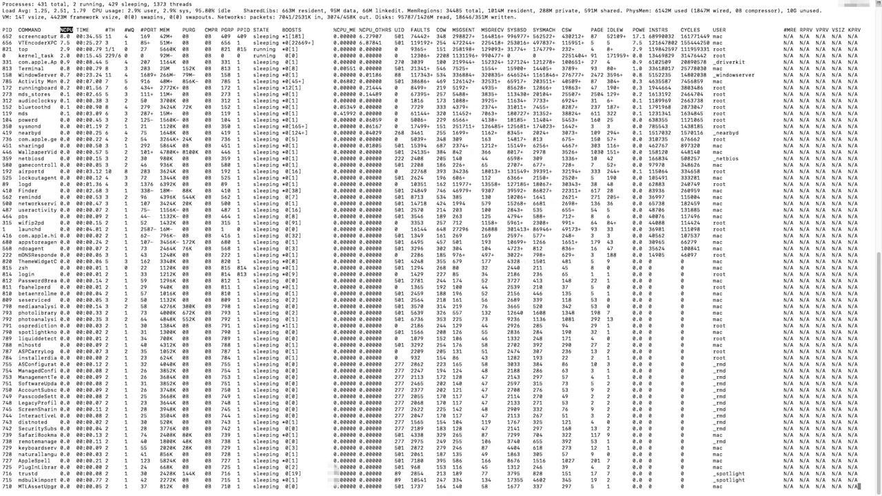
pyautogui.press('q')
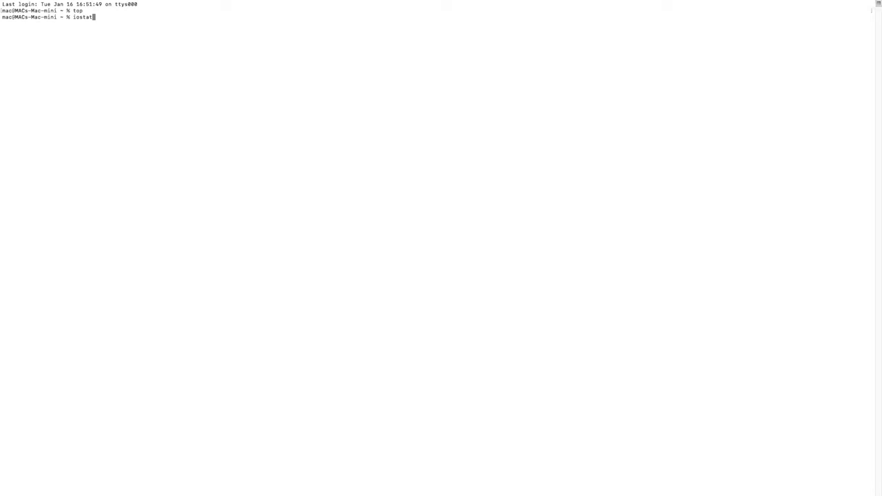
# Execute iostat to show disk throughput, CPU usage and load averages
pyautogui.press('Return')
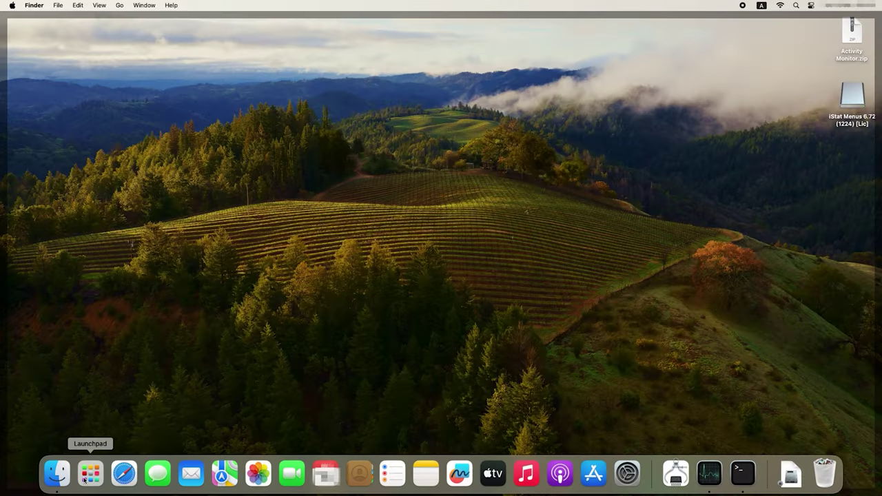
# Launch iStat Menus from Launchpad to bring up its Global settings window
pyautogui.click(90, 473)
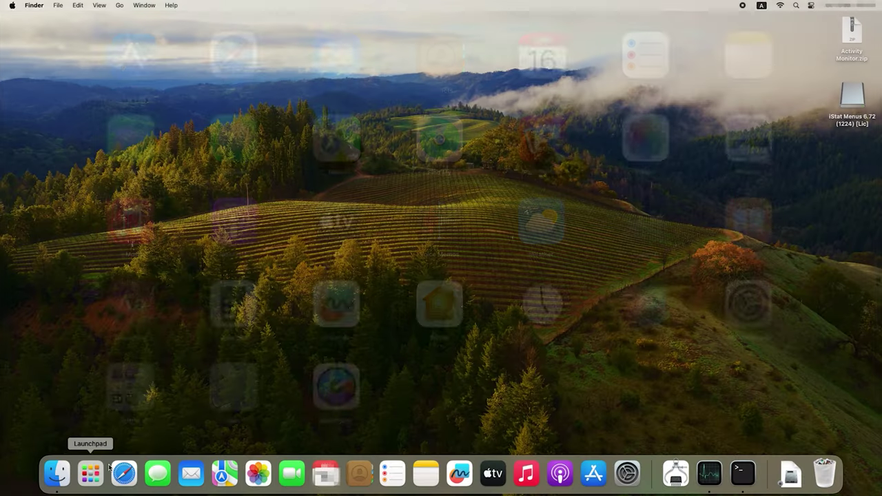
pyautogui.click(347, 404)
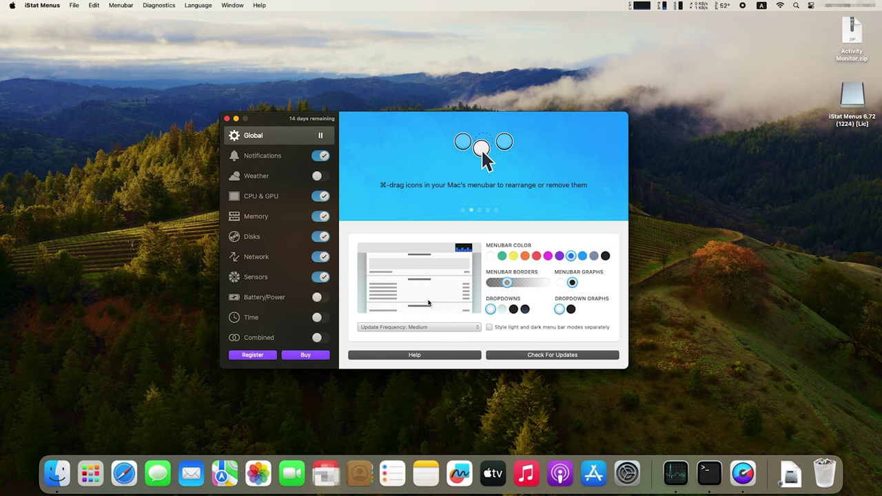
# Check the CPU and memory readouts, switch to Sensors settings, and view the one-hour memory history
pyautogui.click(638, 5)
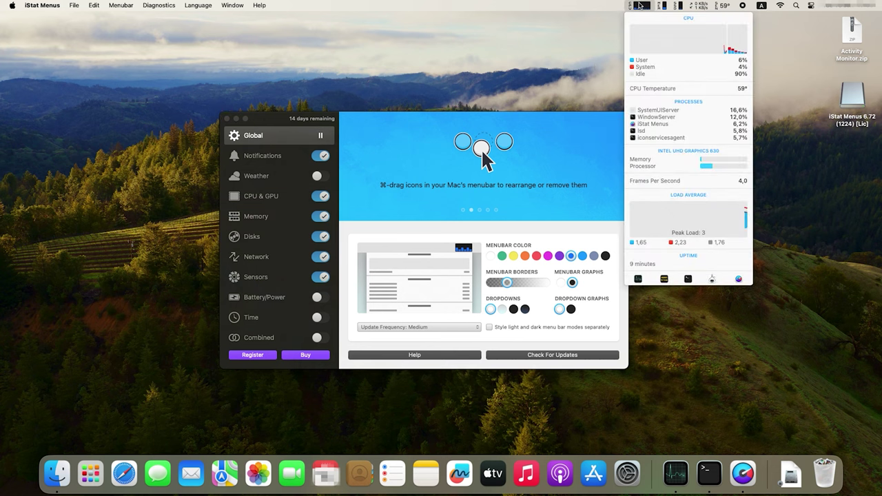
pyautogui.click(662, 5)
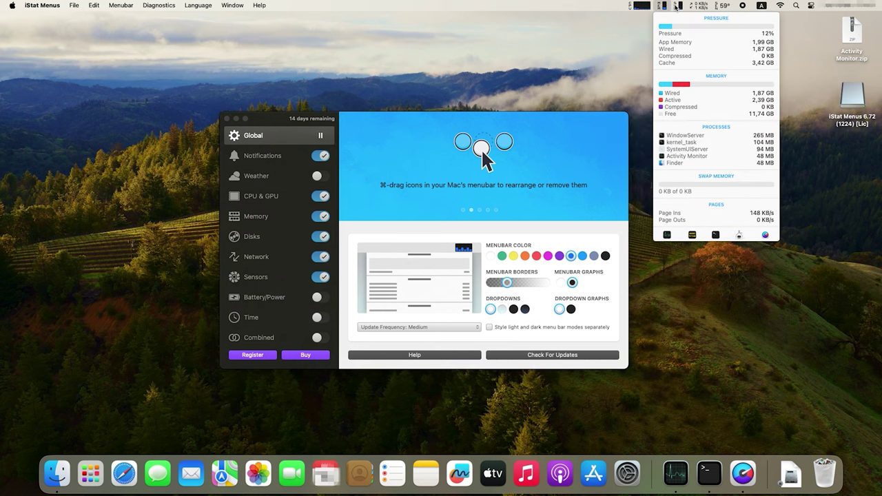
pyautogui.moveTo(700, 7)
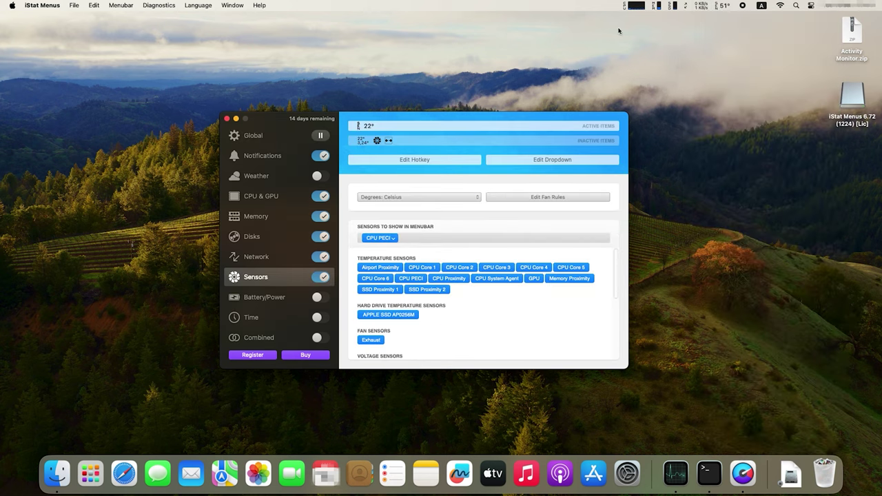
pyautogui.click(635, 6)
pyautogui.moveTo(713, 47)
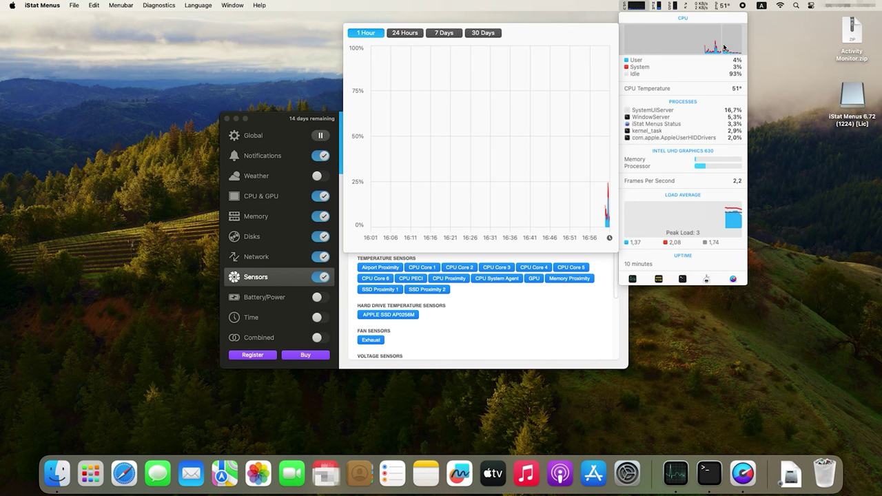
pyautogui.click(655, 7)
pyautogui.moveTo(684, 87)
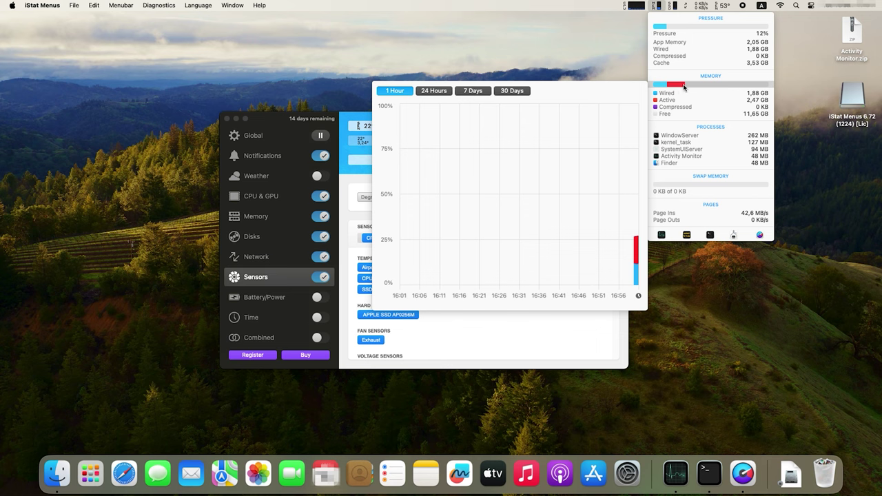
# Check the network readout, then open the sensors dropdown showing CPU Core 1's one-hour temperature graph
pyautogui.moveTo(682, 14)
pyautogui.moveTo(783, 39)
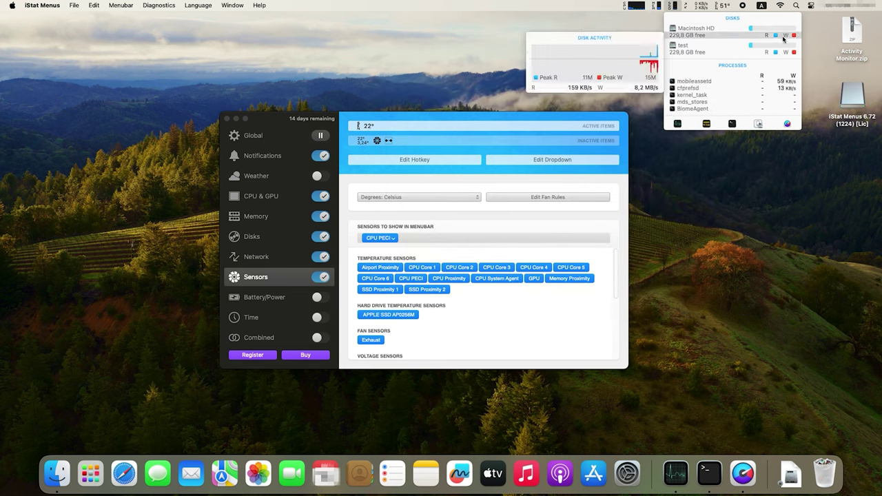
pyautogui.click(690, 8)
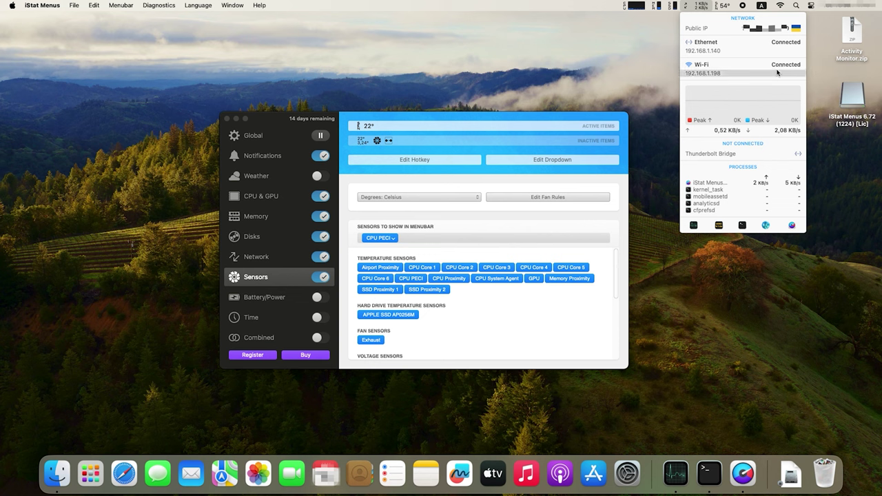
pyautogui.click(722, 7)
pyautogui.moveTo(829, 53)
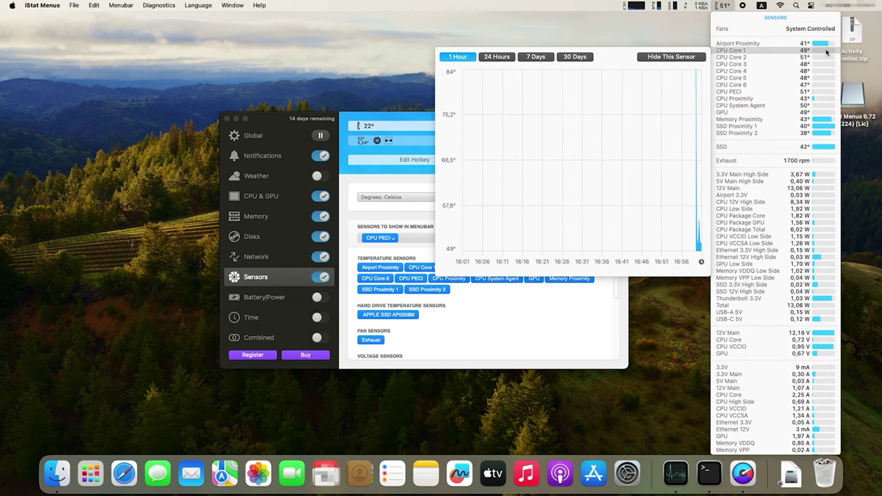
# View the SSD, SSD 12V High Side and 12V Main sensor history graphs
pyautogui.moveTo(819, 119)
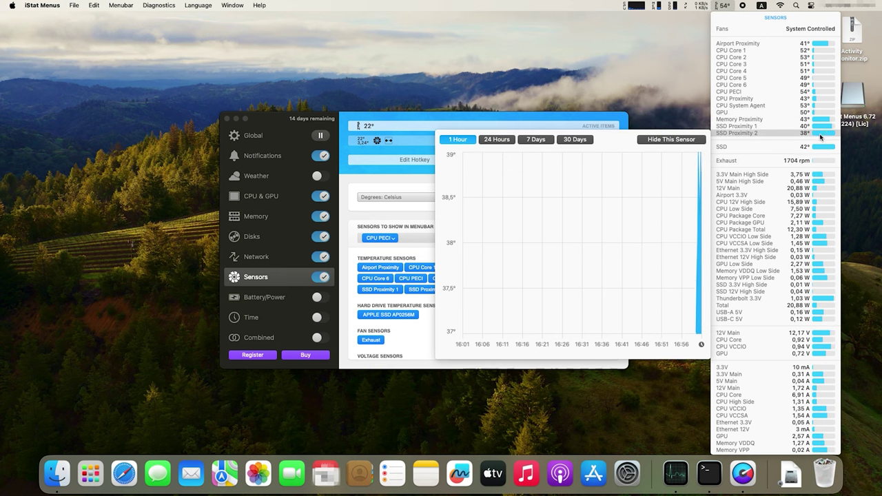
pyautogui.moveTo(820, 148)
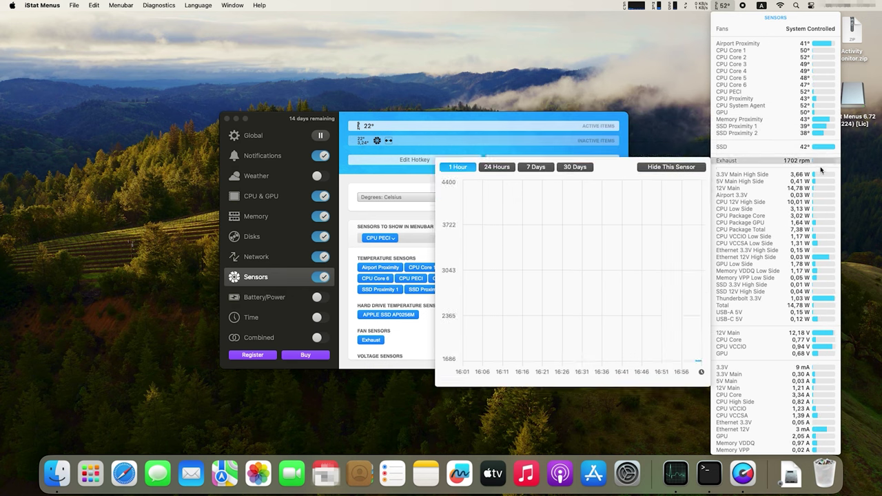
pyautogui.moveTo(819, 292)
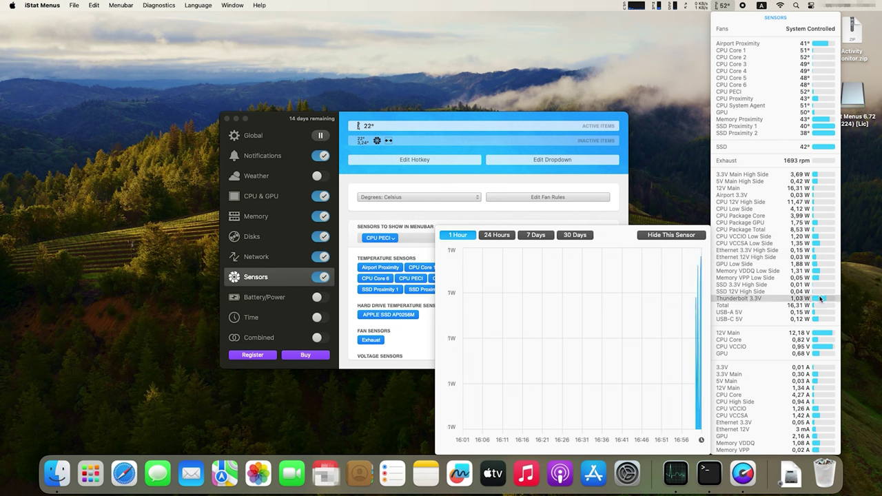
pyautogui.moveTo(822, 336)
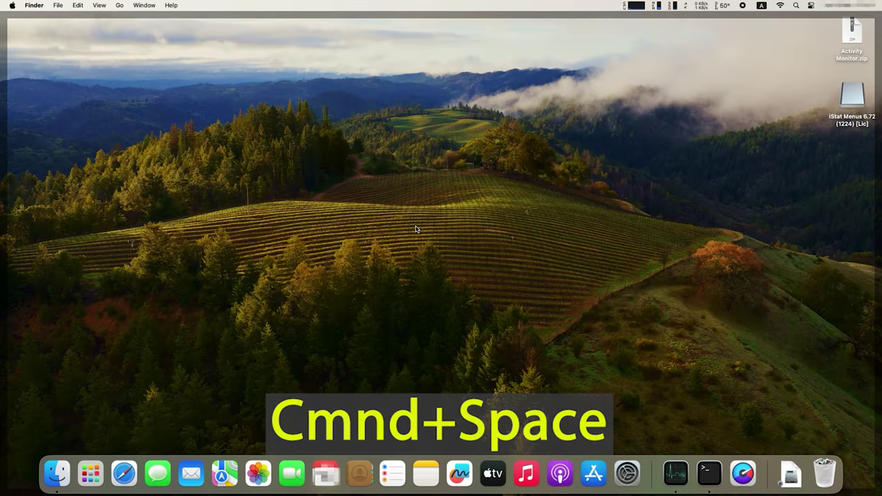
# Open Console through Spotlight, make it full screen, and show the Log Reports list
pyautogui.press('super+space')
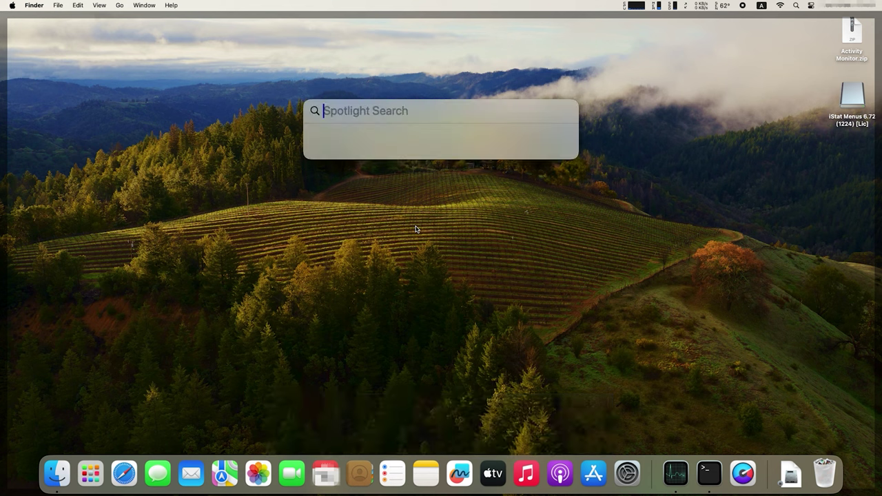
pyautogui.write('console')
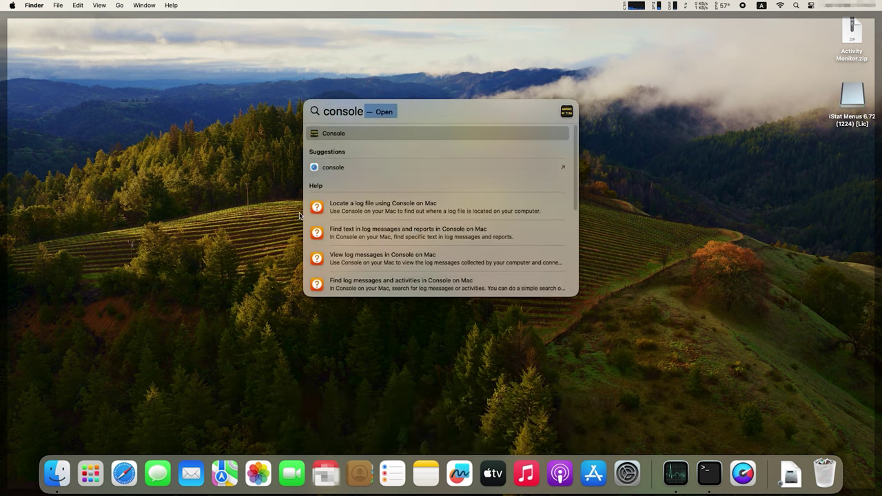
pyautogui.click(361, 135)
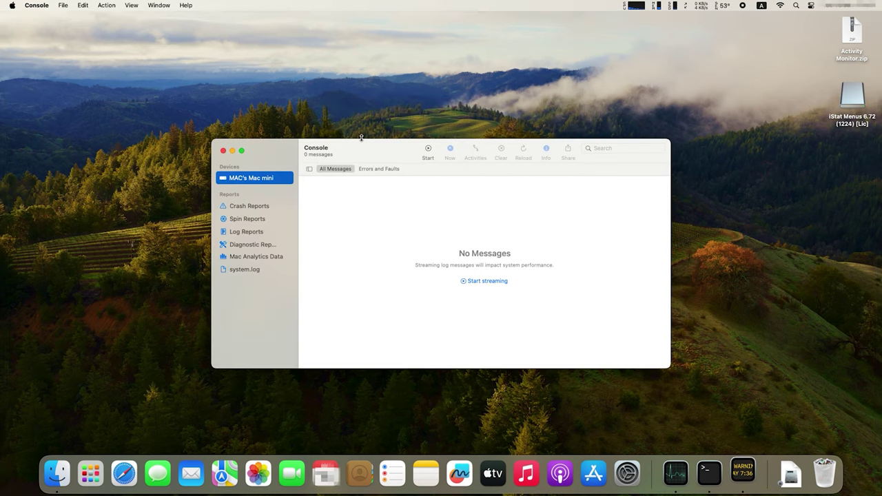
pyautogui.click(242, 152)
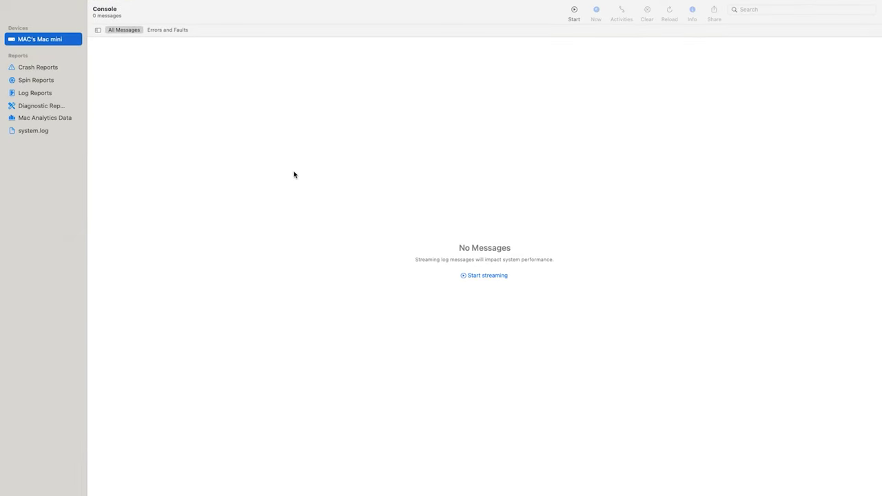
pyautogui.click(38, 95)
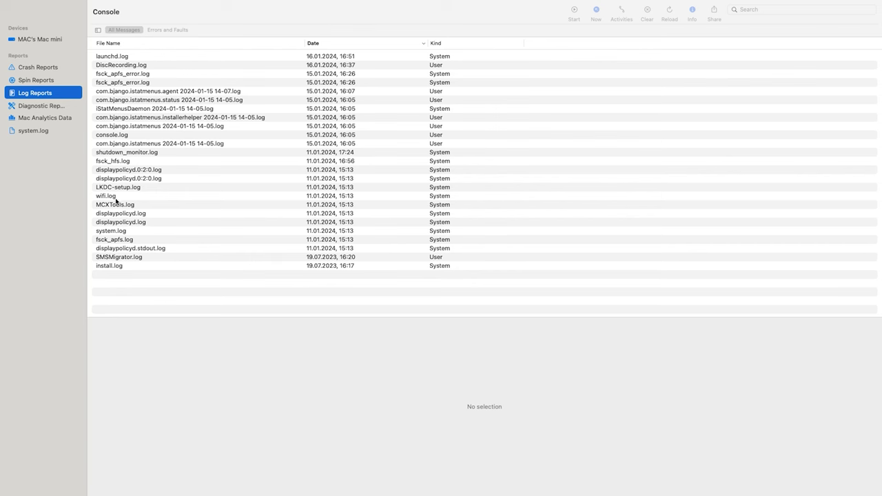
# Read through system.log, then display install.log with its software update daemon entries
pyautogui.click(115, 230)
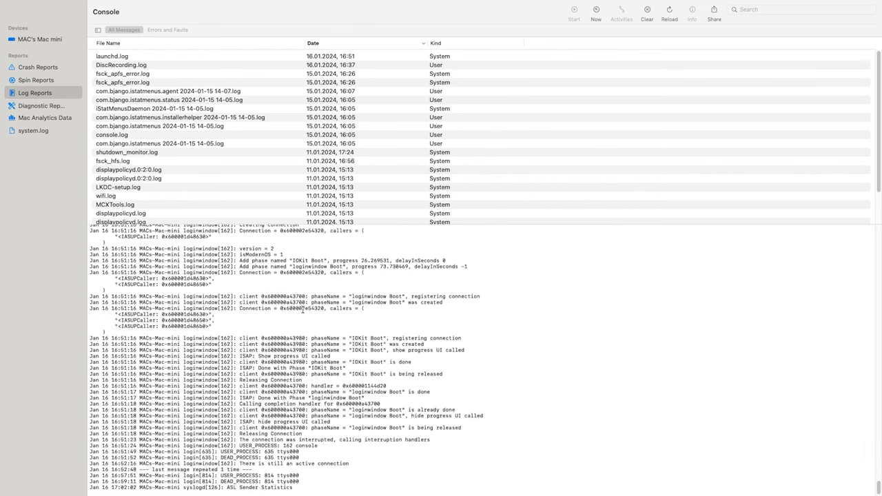
pyautogui.scroll(1, 302, 310)
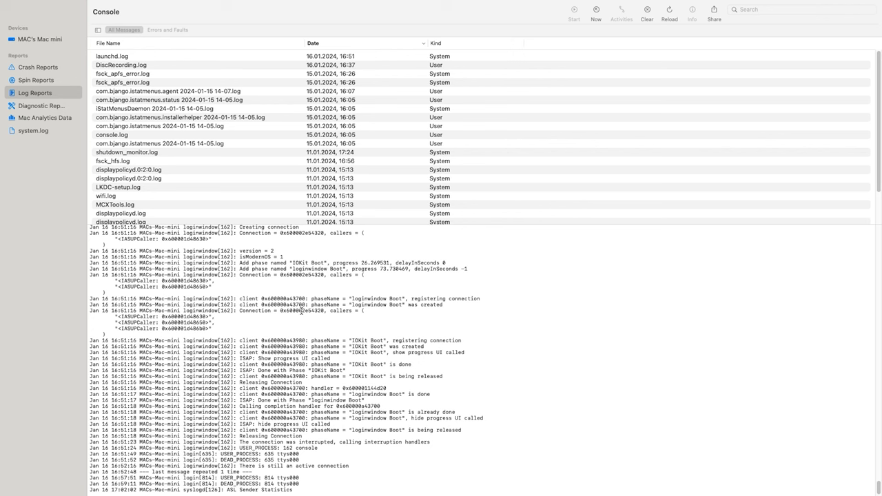
pyautogui.scroll(-3, 171, 182)
pyautogui.click(170, 182)
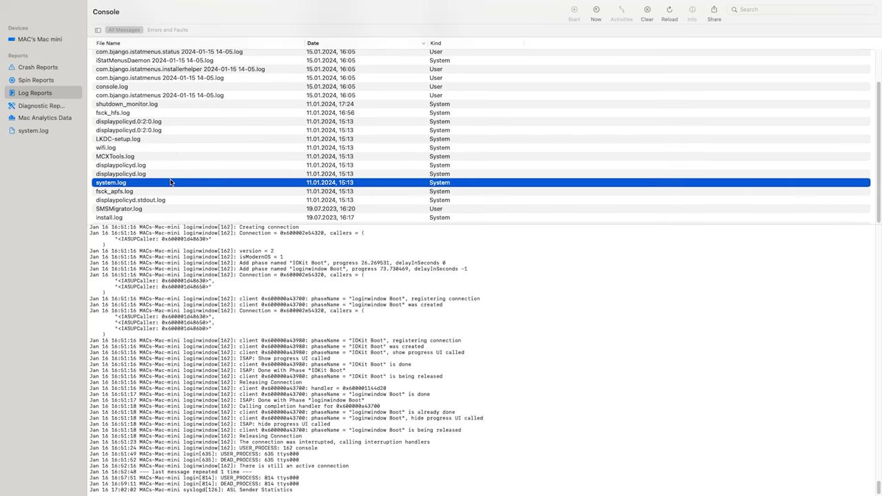
pyautogui.click(113, 218)
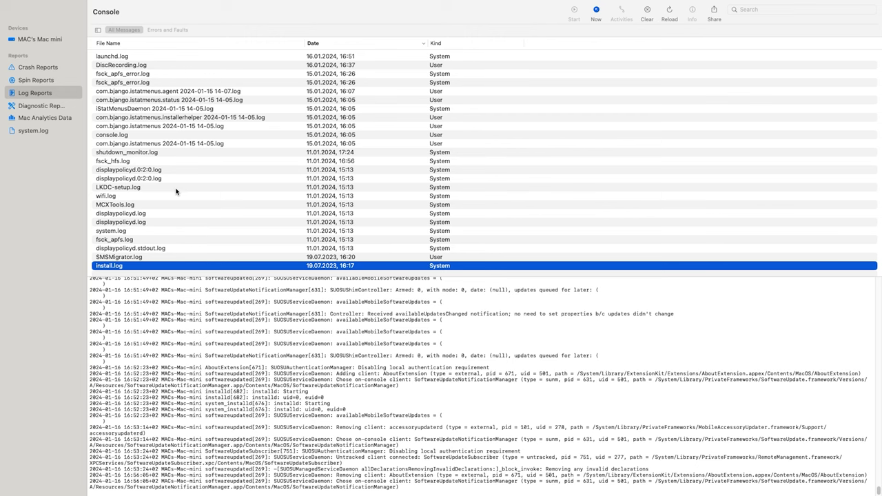
# Step through each log report from launchd.log down to MCXTools.log, viewing its contents
pyautogui.click(121, 61)
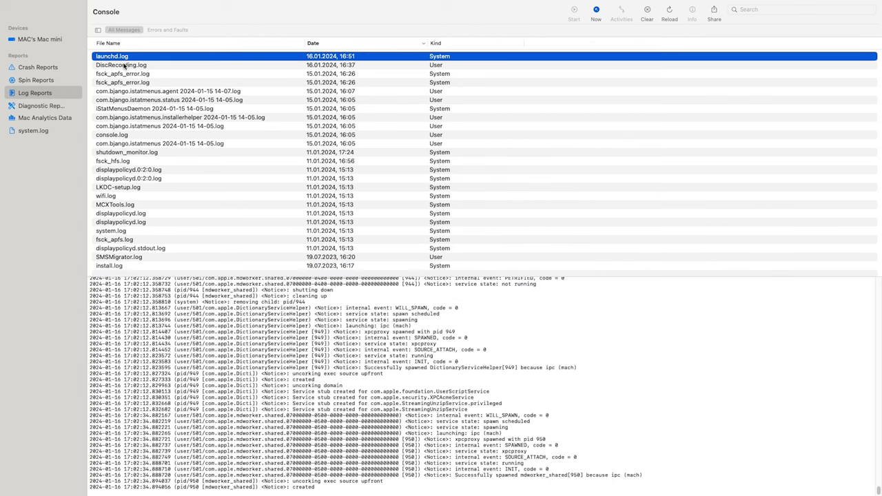
pyautogui.click(126, 66)
pyautogui.click(130, 73)
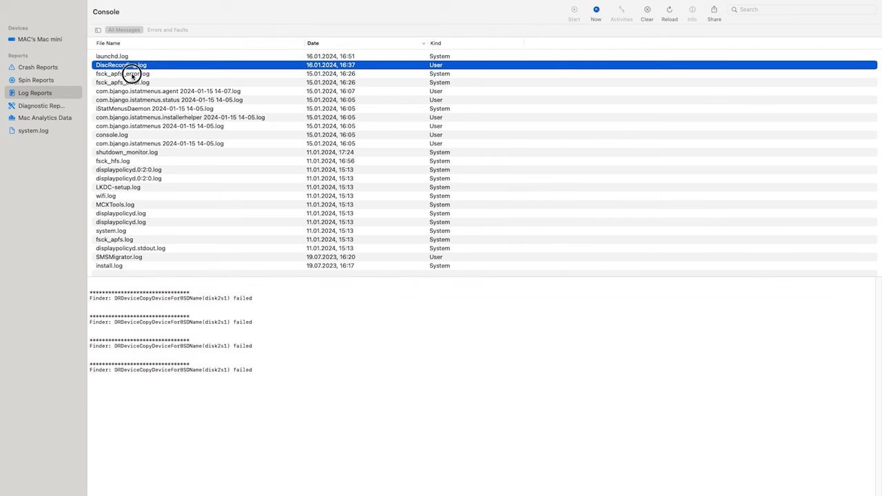
pyautogui.click(132, 83)
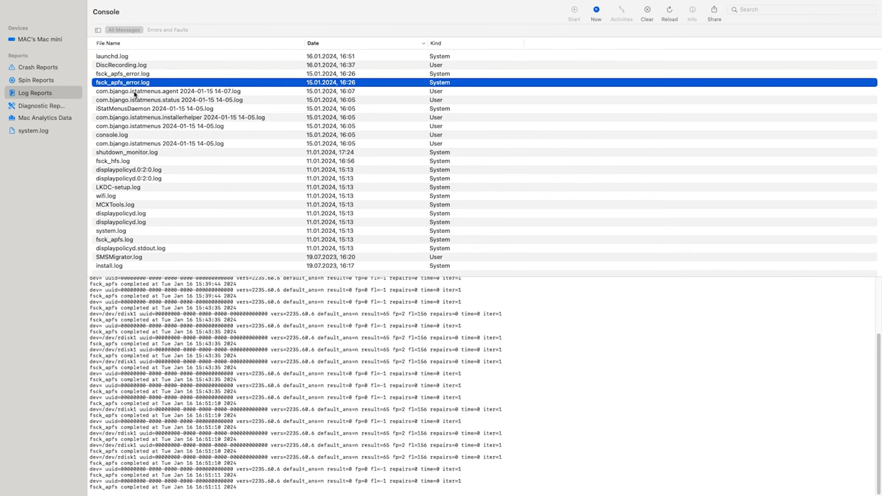
pyautogui.click(135, 92)
pyautogui.click(135, 100)
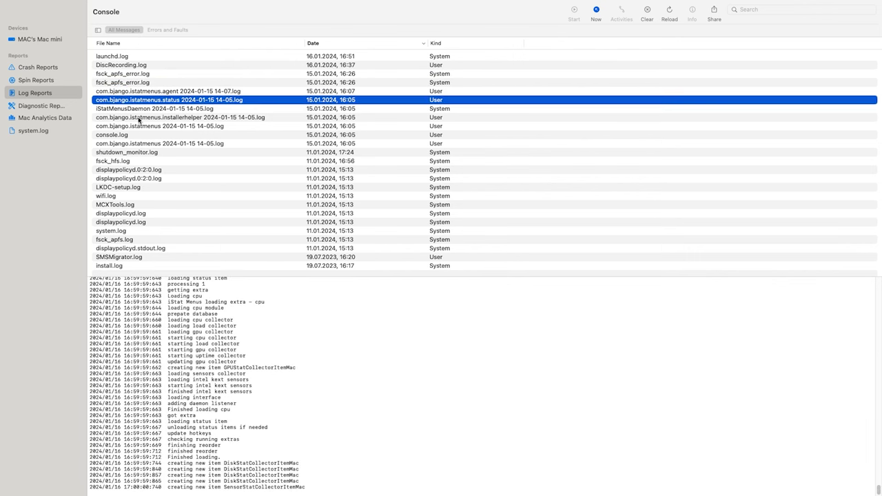
pyautogui.click(137, 110)
pyautogui.click(138, 118)
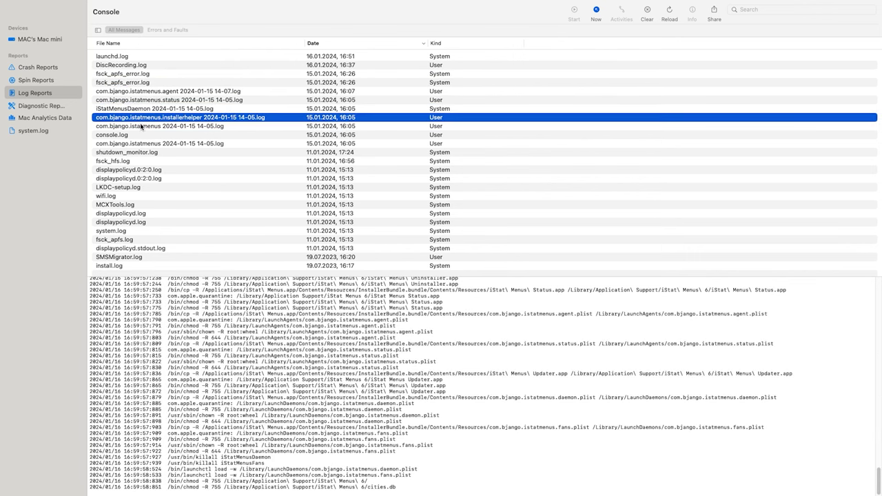
pyautogui.click(140, 127)
pyautogui.click(140, 135)
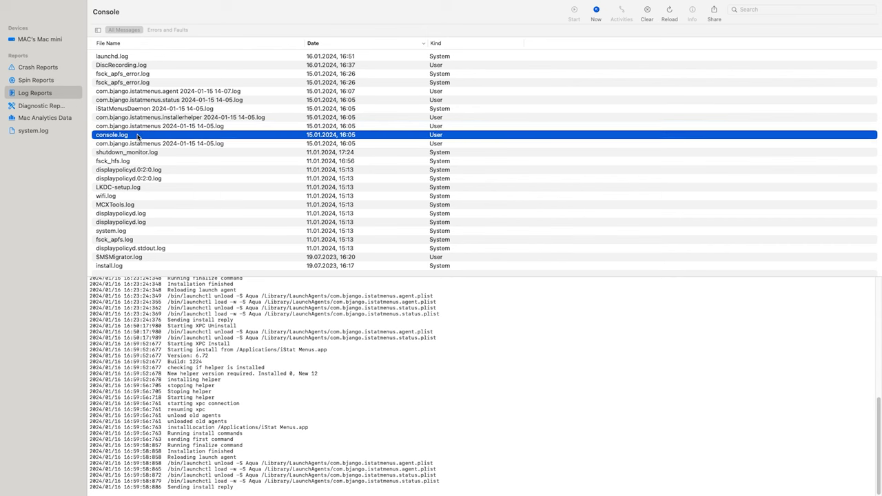
pyautogui.click(140, 144)
pyautogui.click(142, 153)
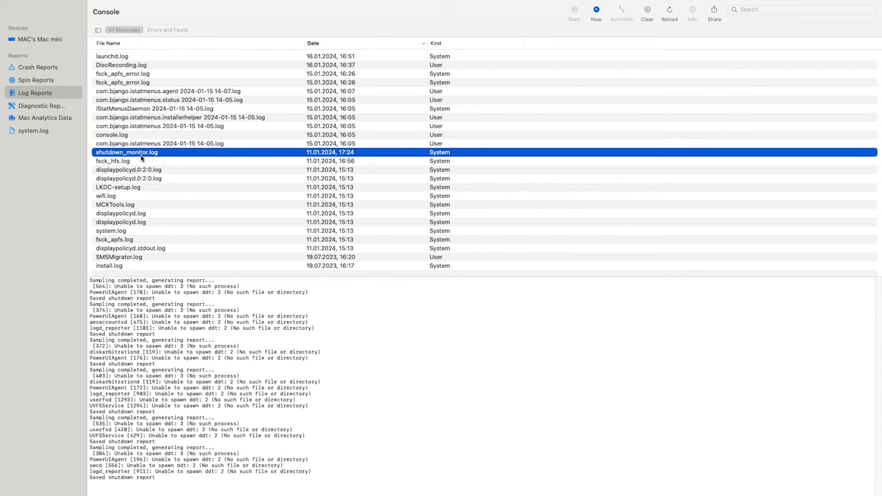
pyautogui.click(139, 161)
pyautogui.click(140, 170)
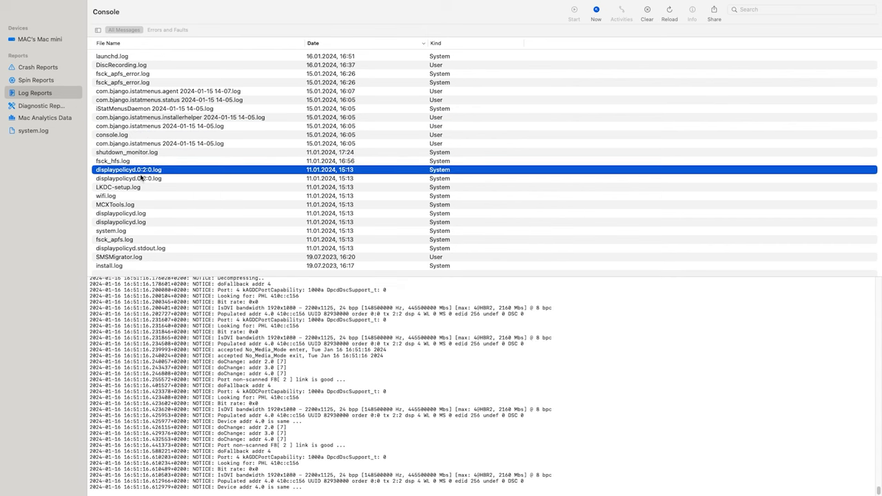
pyautogui.click(141, 179)
pyautogui.click(140, 187)
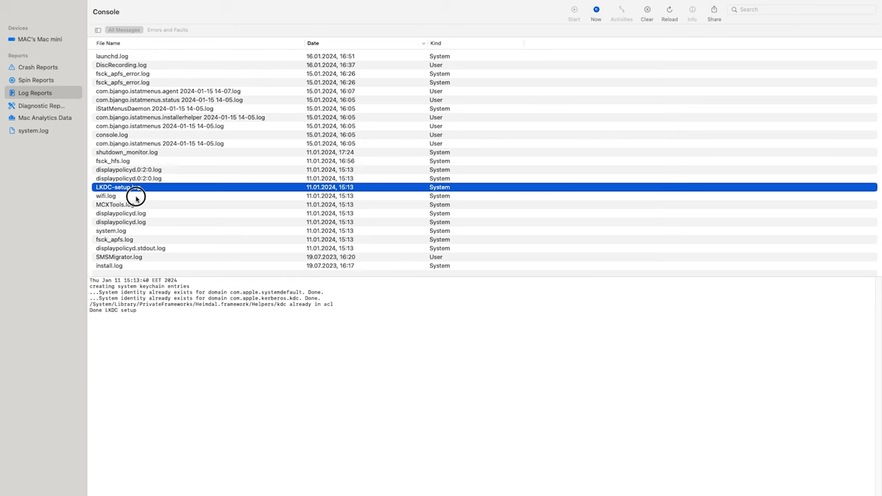
pyautogui.click(137, 196)
pyautogui.click(136, 204)
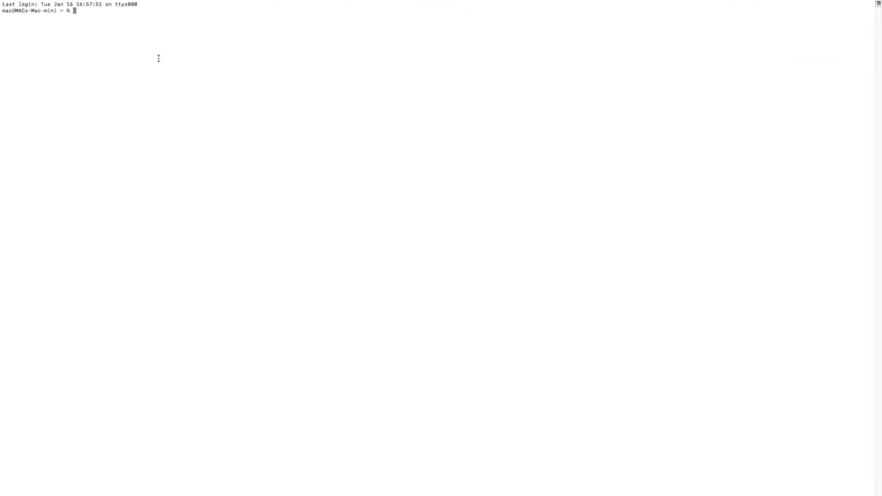
# Run 'log show' in Terminal to print timestamped system log entries
pyautogui.write('log sho')
pyautogui.write('w')
pyautogui.press('Return')
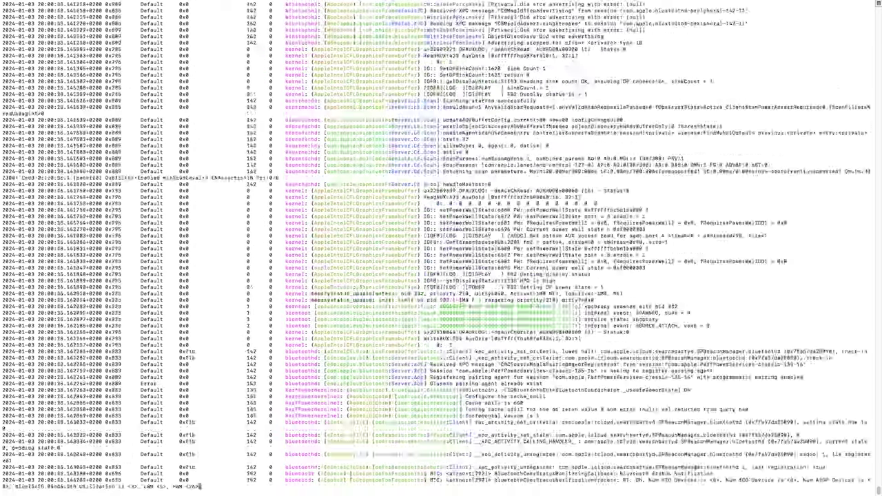